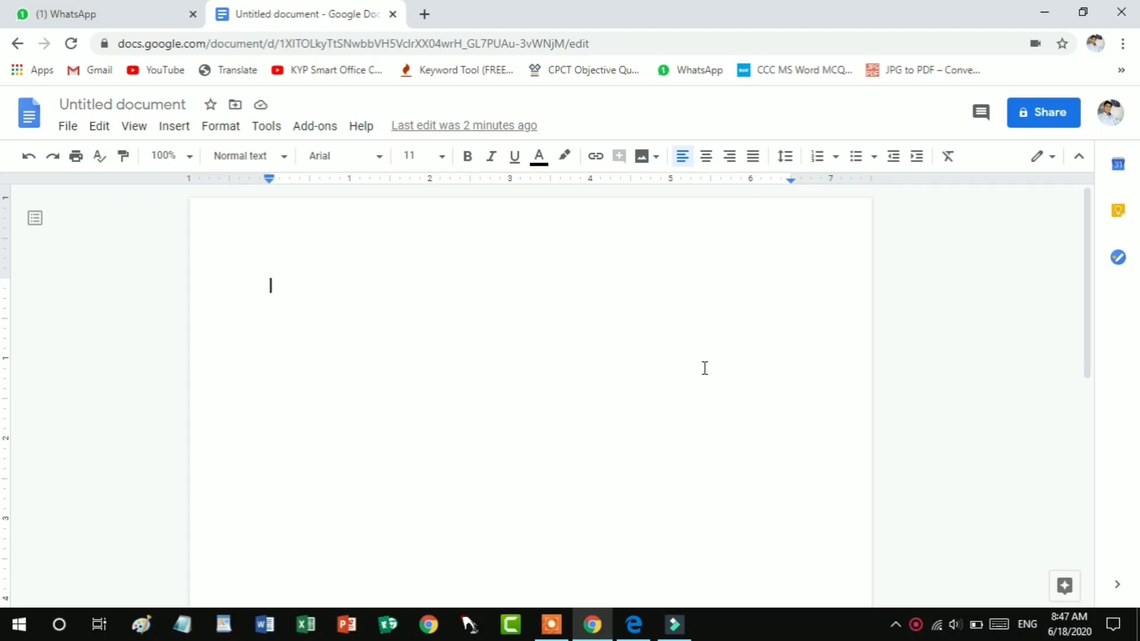
- Enter the sample text "He is a boy. he is going." in the blank document
type("He is ")
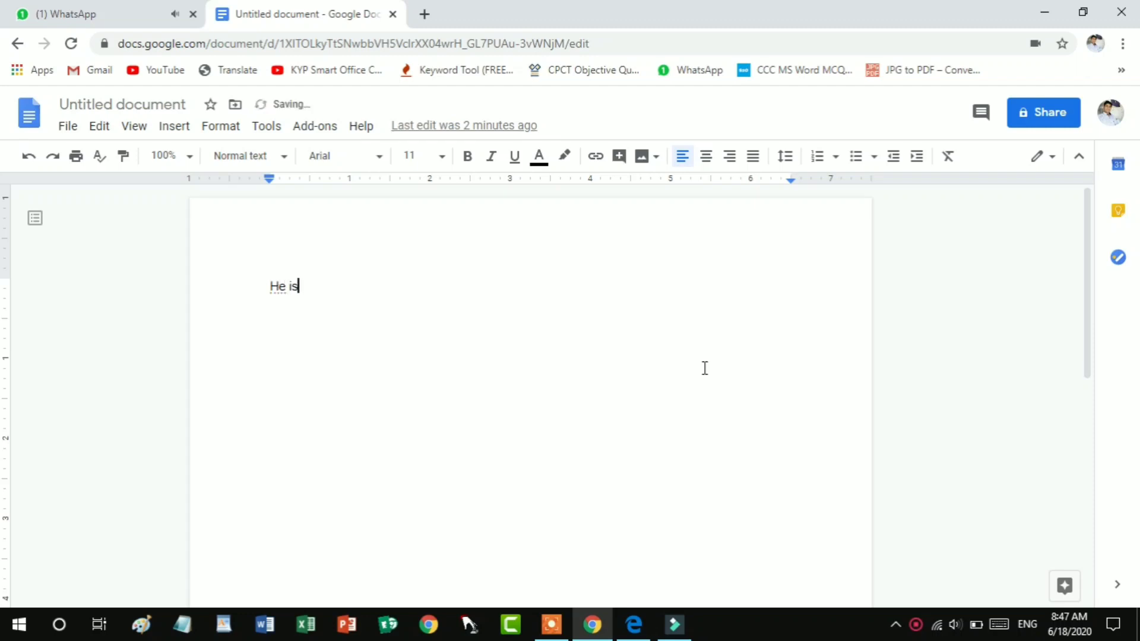
type("a boy")
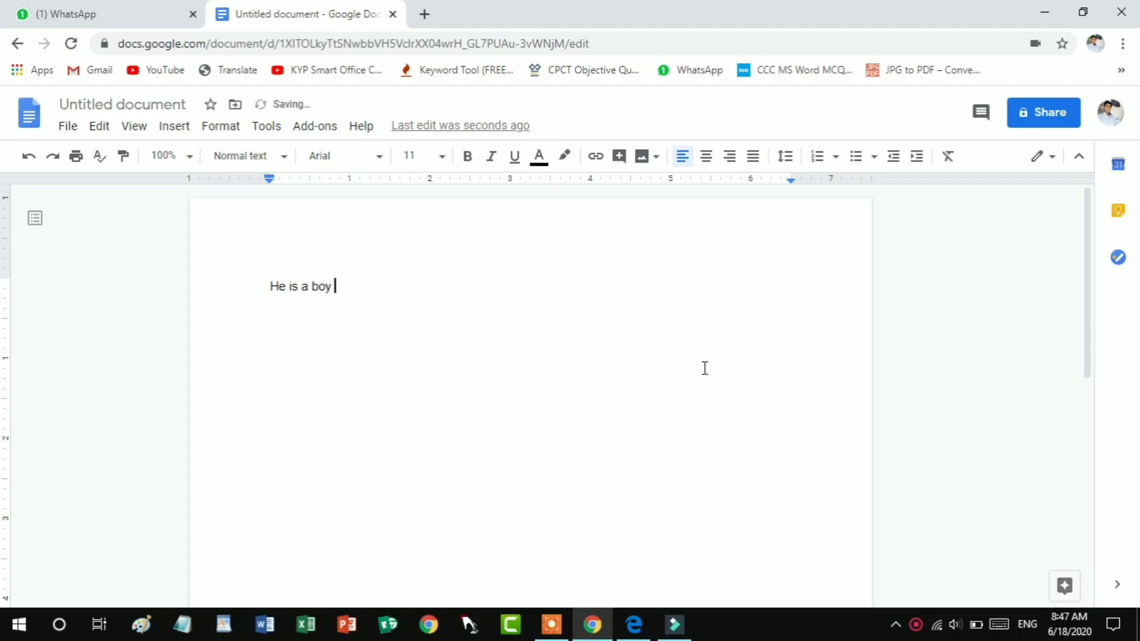
type(" he is going.")
left_click(332, 287)
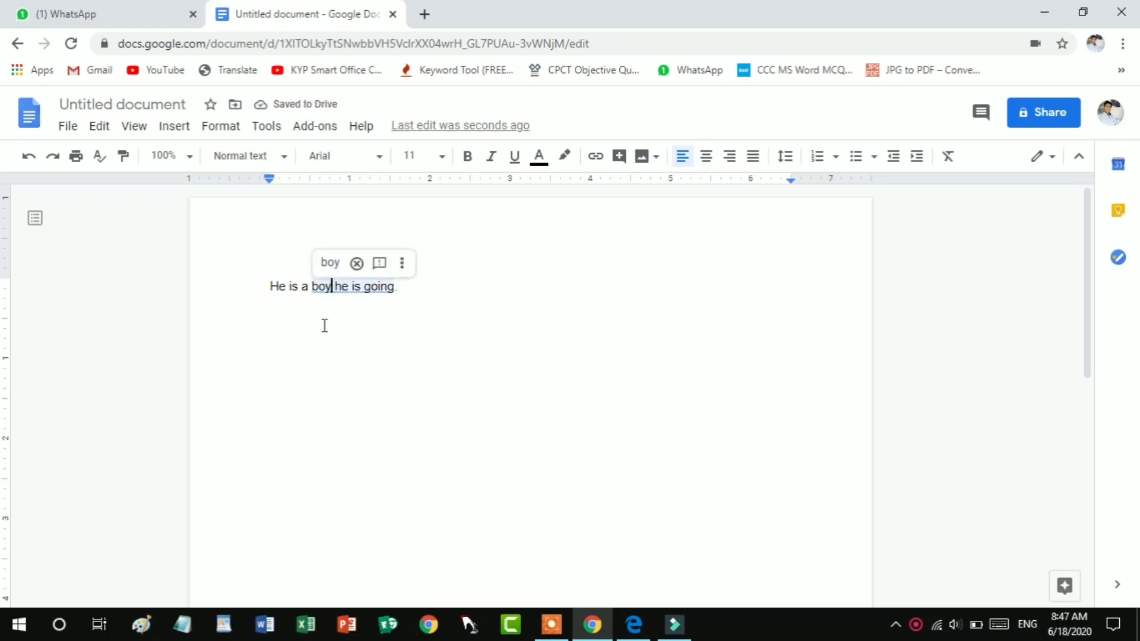
type(".")
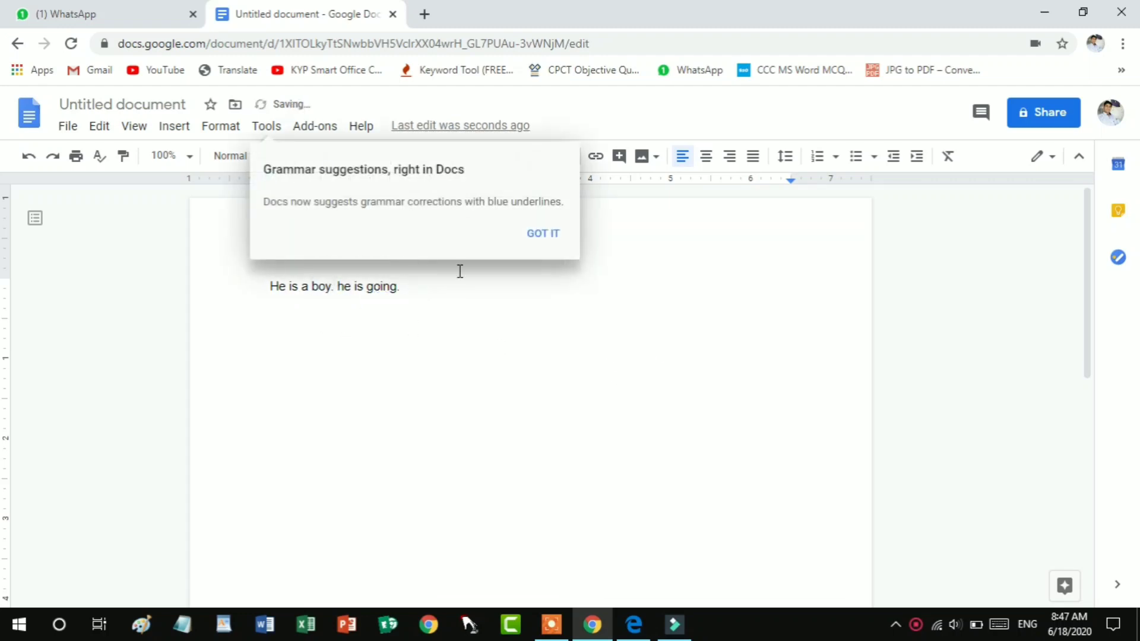
- Delete all the text in the document and dismiss the grammar suggestions notice
left_click(443, 297)
key("BackSpace")
key("ctrl+a")
key("BackSpace")
left_click(554, 244)
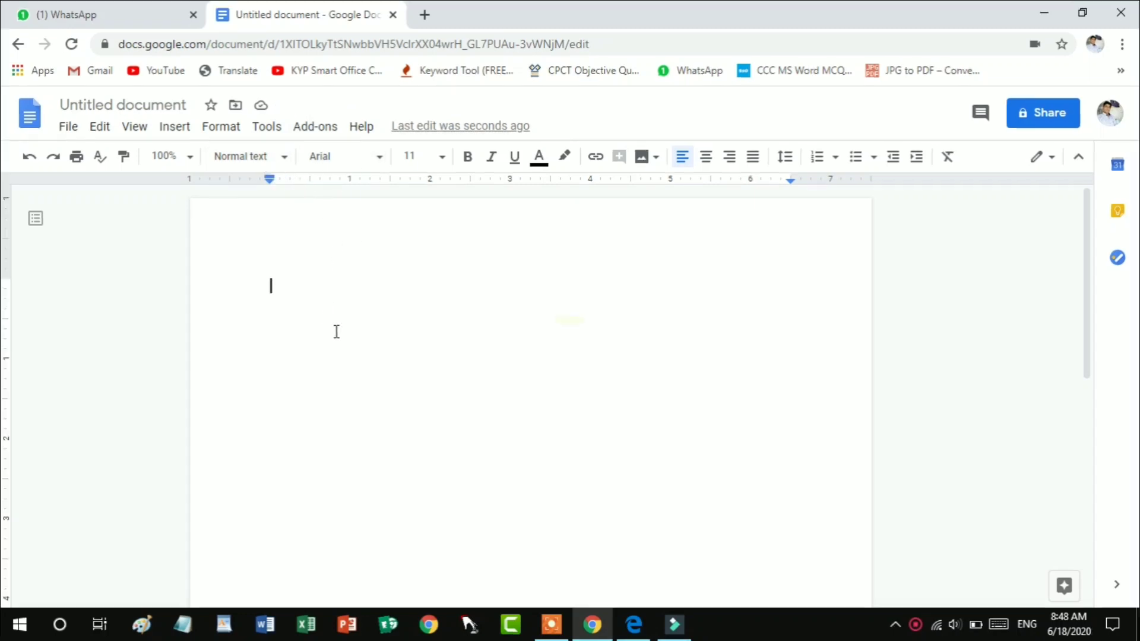
- Start voice typing in the document and delete the dictated word "Microphone"
key("ctrl+shift+s")
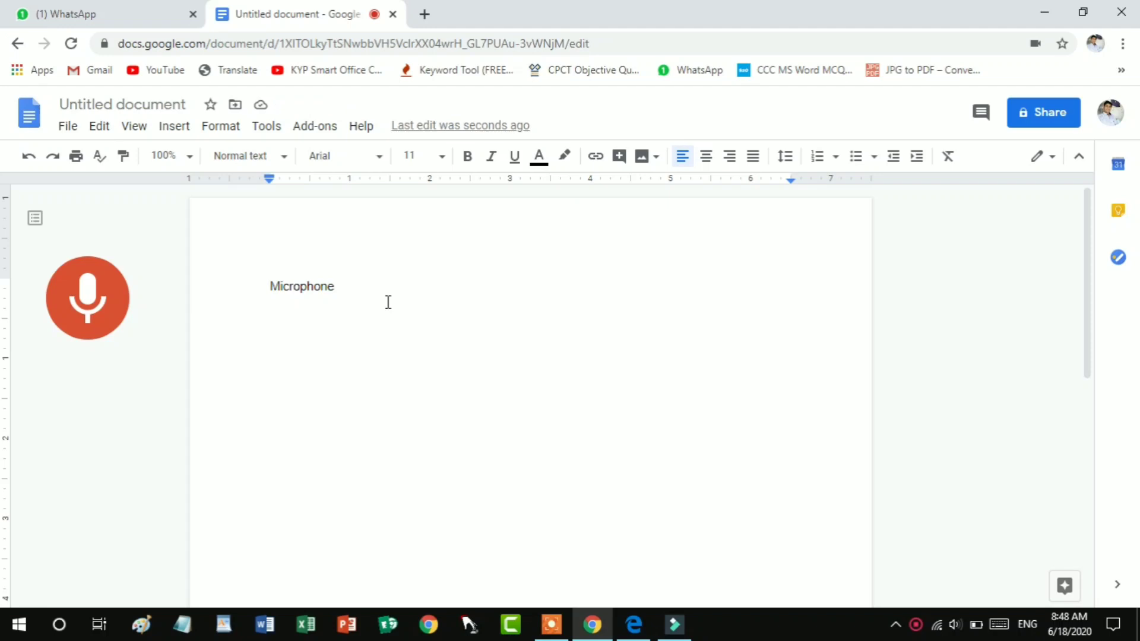
key("BackSpace")
key("BackSpace")
key("BackSpace")
key("BackSpace")
key("BackSpace")
key("BackSpace")
key("BackSpace")
key("BackSpace")
key("BackSpace")
key("BackSpace")
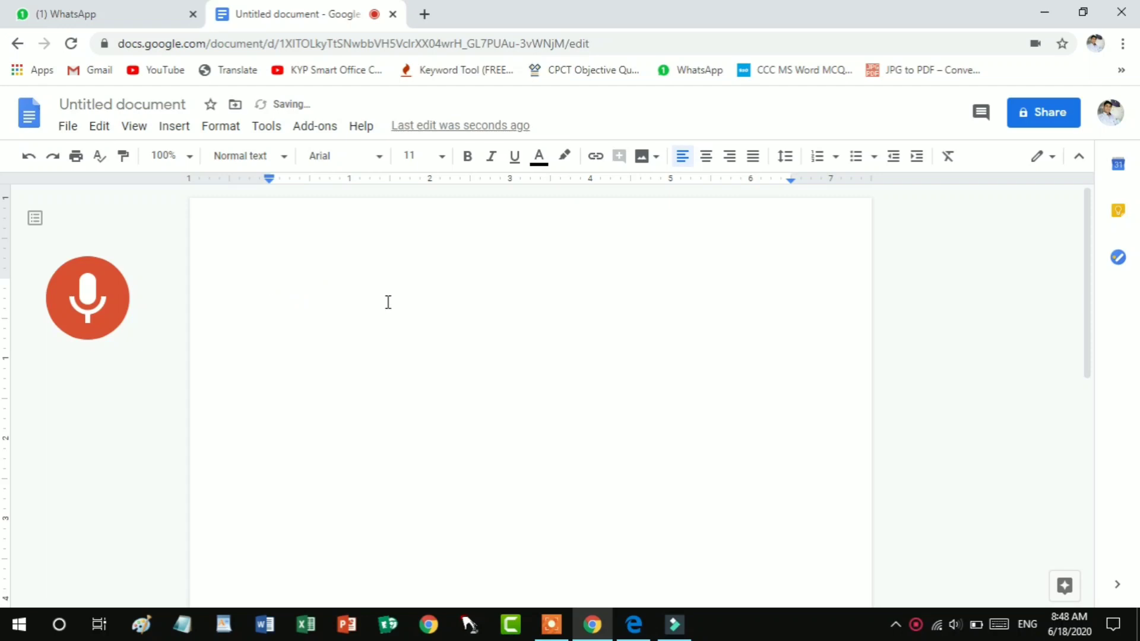
- Dictate sample sentences about a good boy, a bad girl, going to Patna and eating a banana, and stop voice typing
left_click(82, 324)
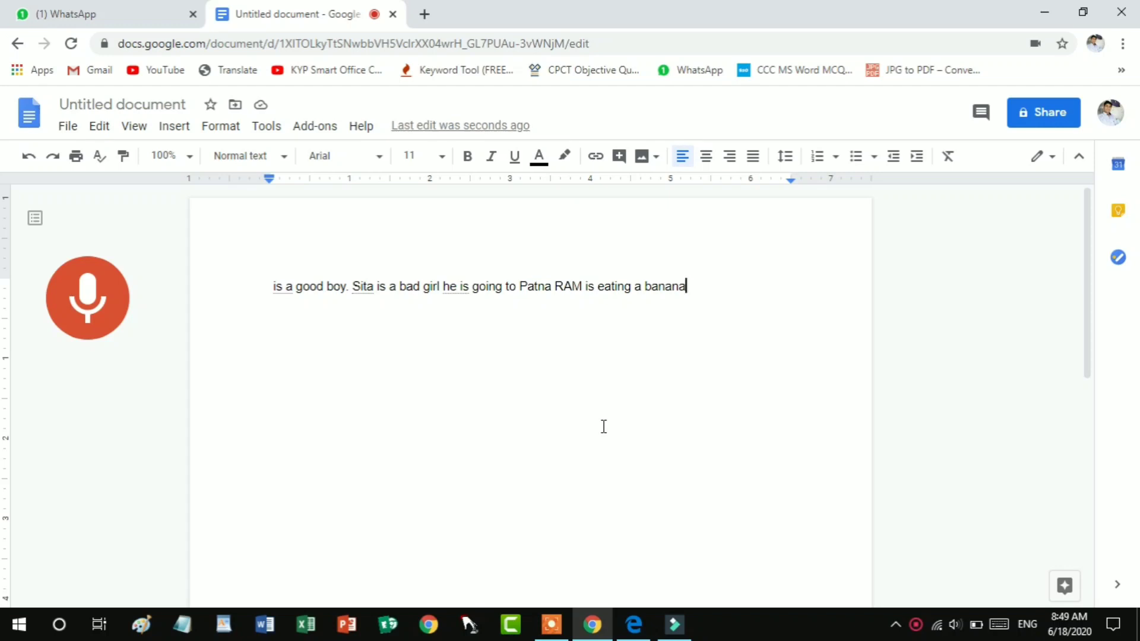
left_click(87, 306)
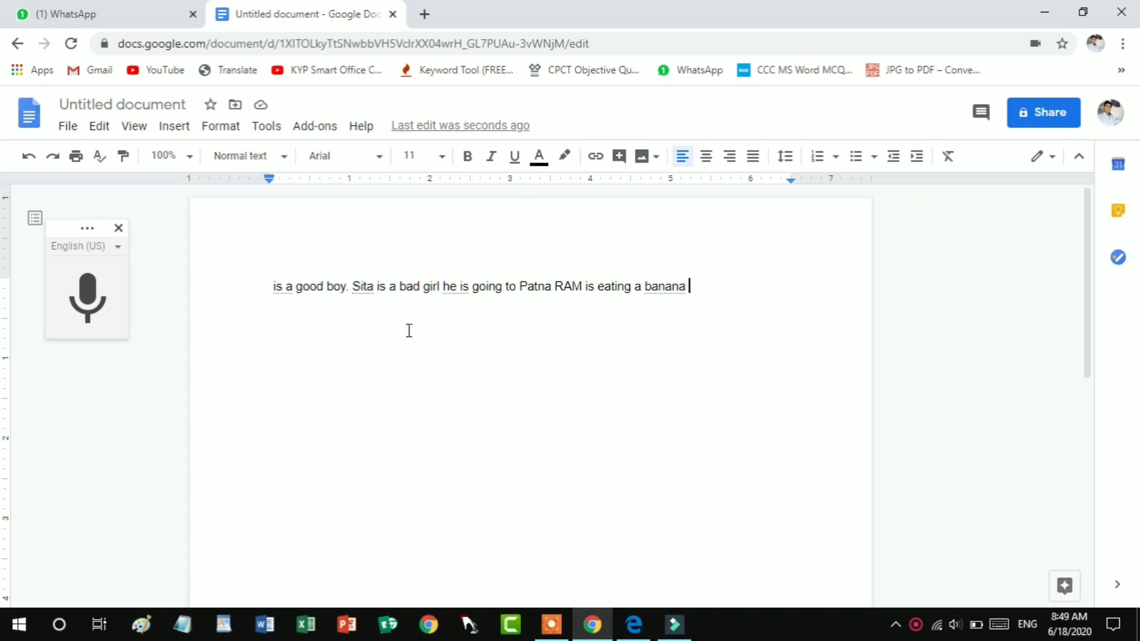
left_click(69, 138)
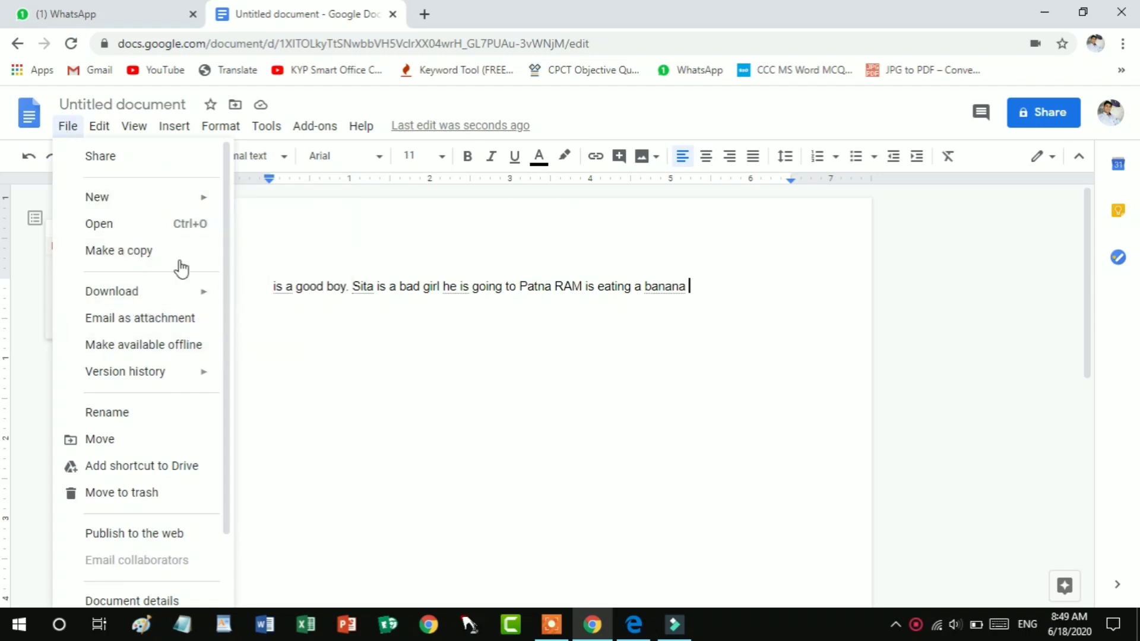
mouse_move(112, 198)
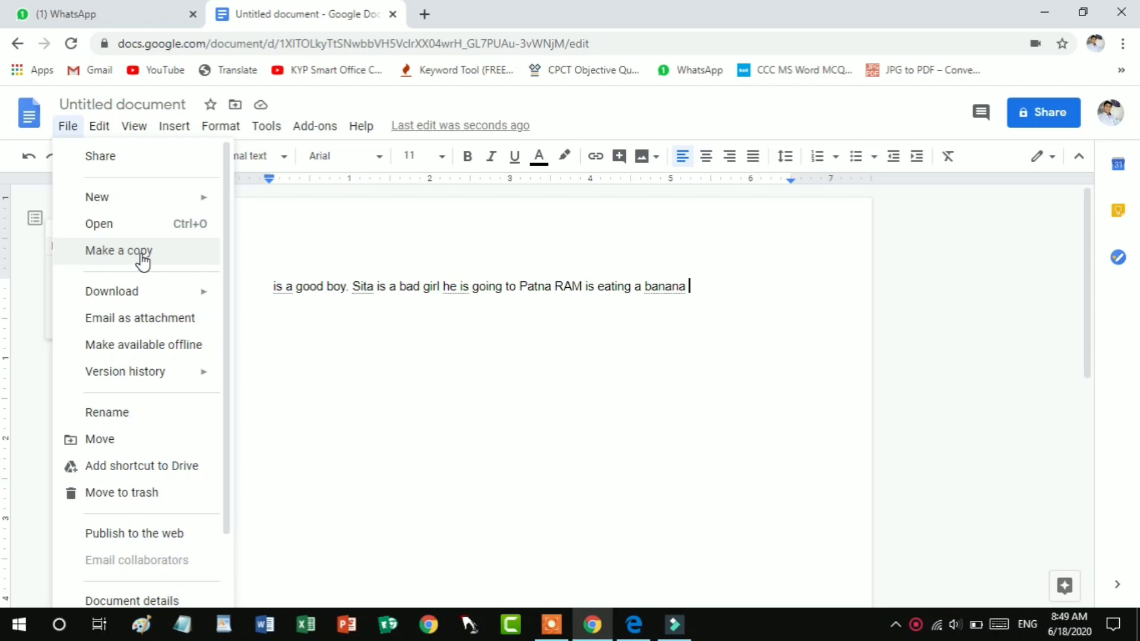
mouse_move(132, 298)
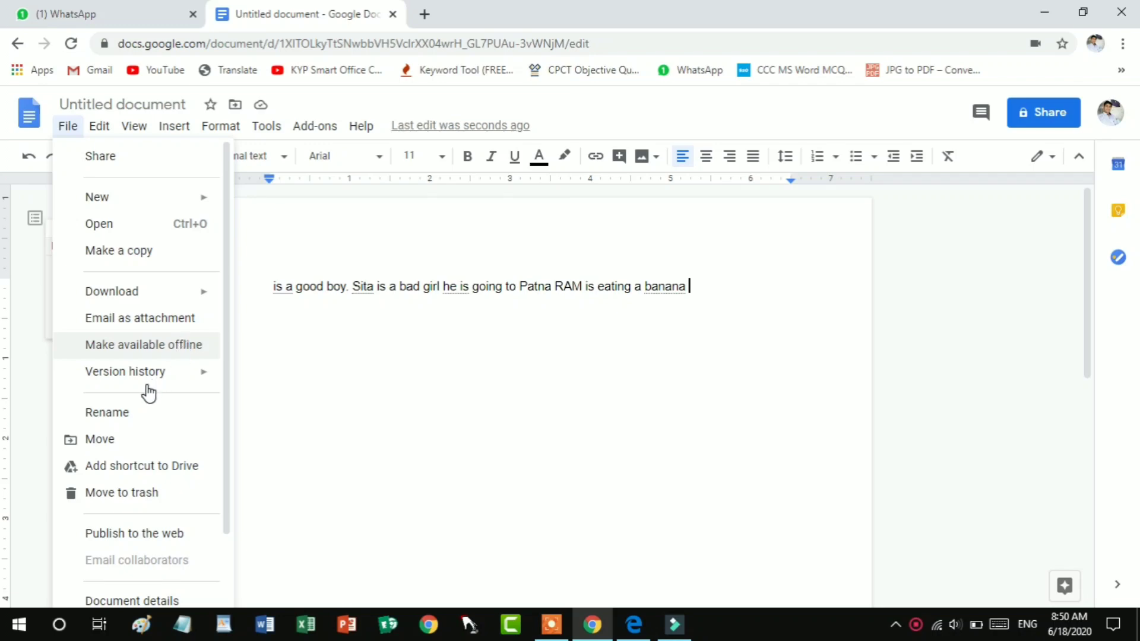
mouse_move(155, 378)
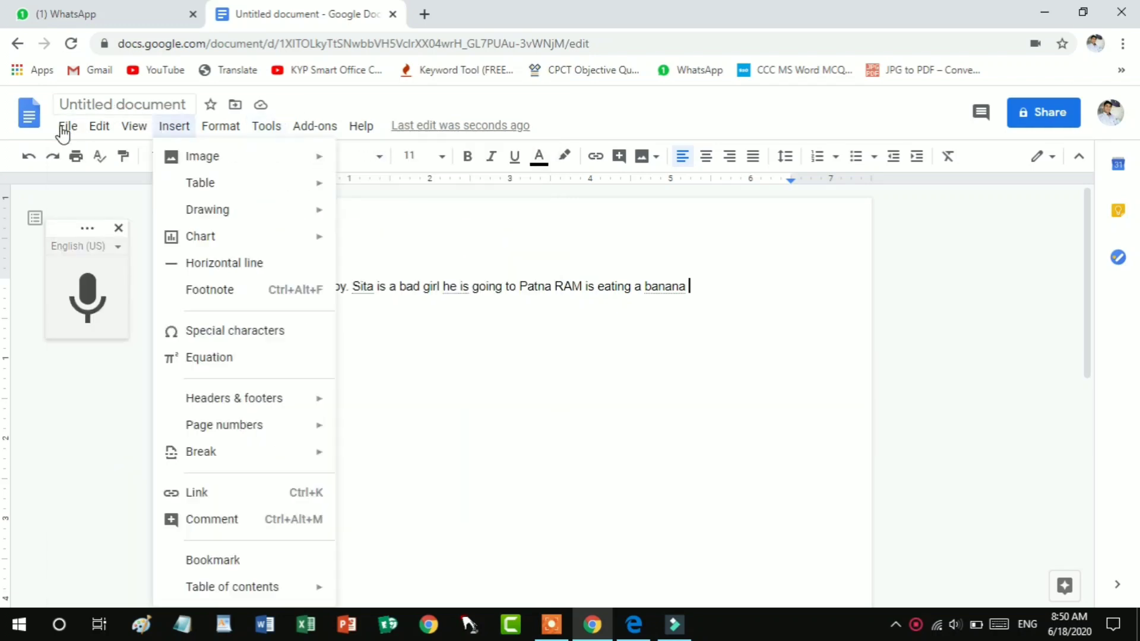
- View the document details, including location, owner and modification time, and close them
left_click(61, 127)
left_click(69, 129)
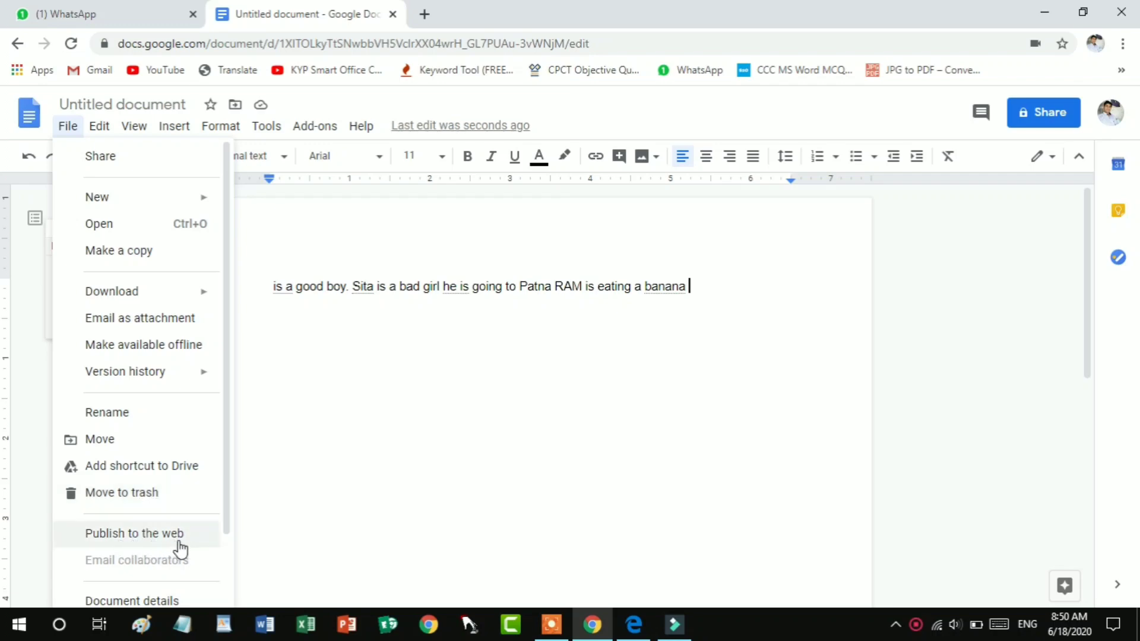
scroll(181, 550, "down", 2)
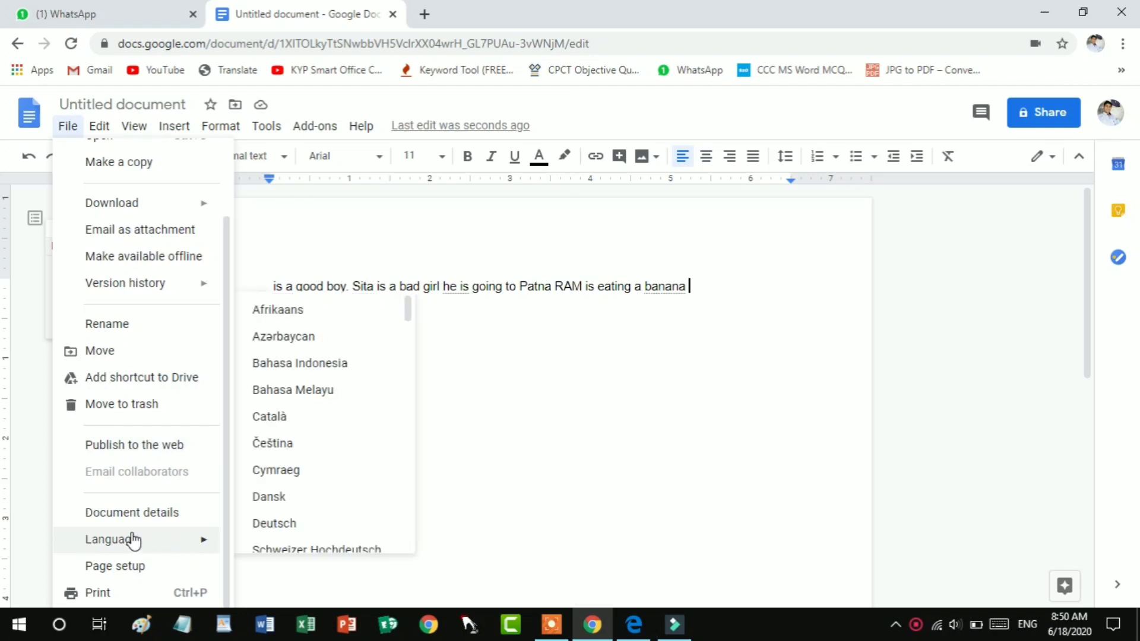
left_click(162, 523)
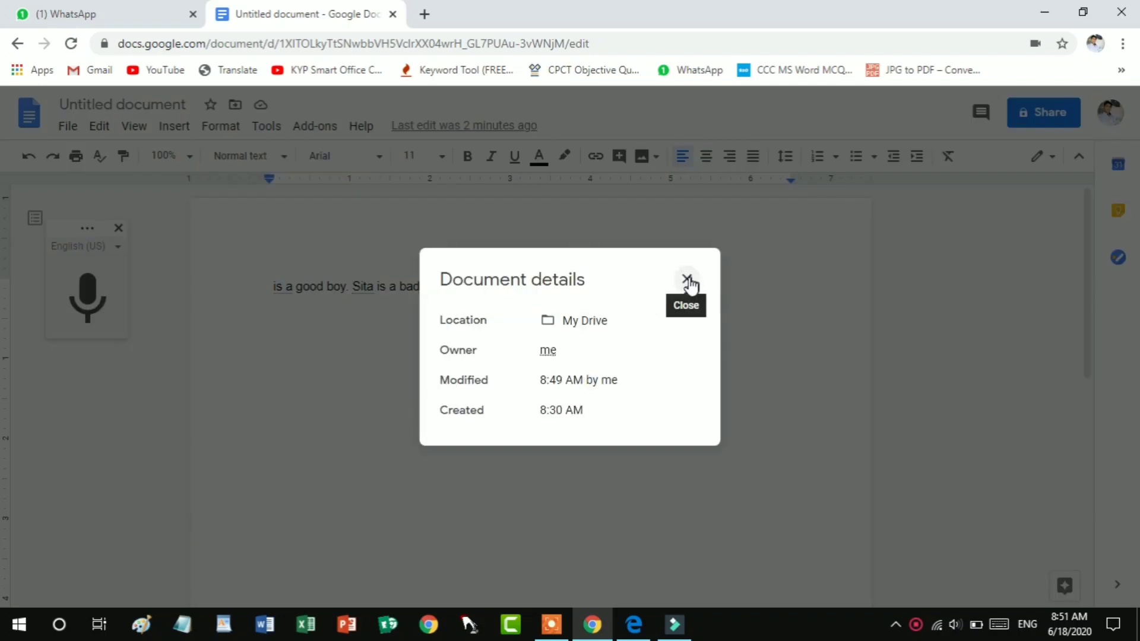
key("Escape")
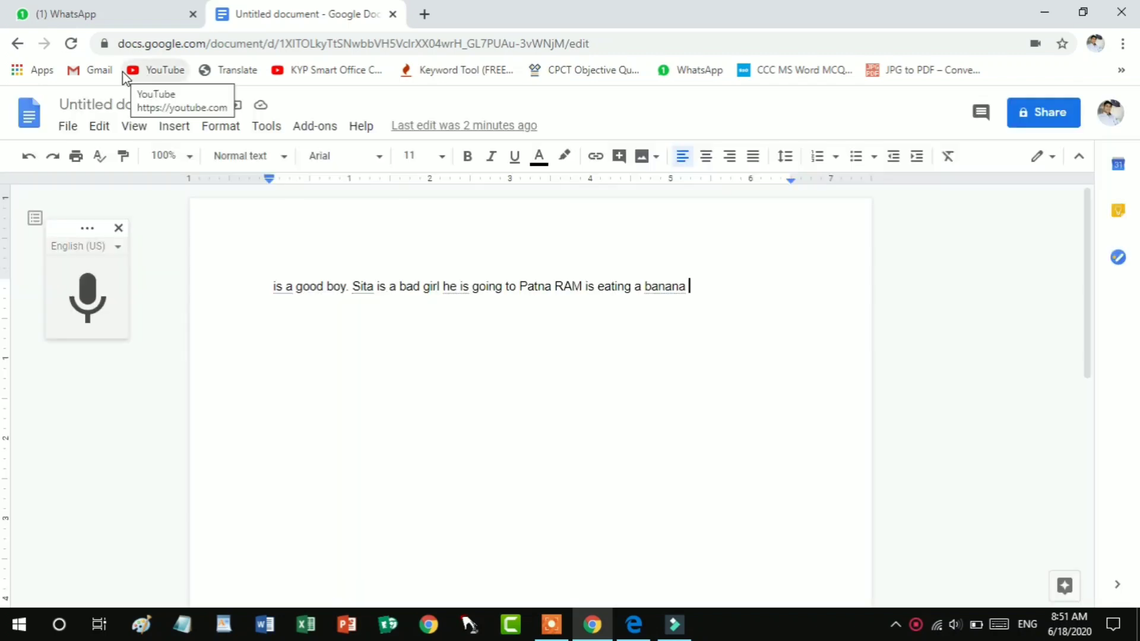
left_click(69, 130)
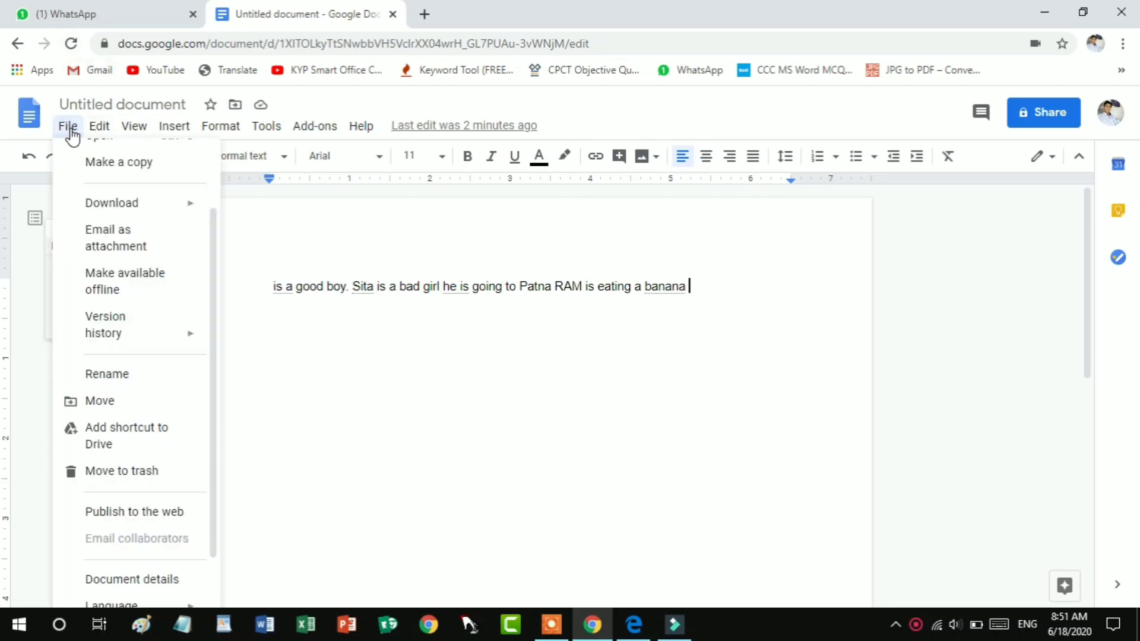
scroll(152, 486, "down", 1)
scroll(151, 486, "down", 1)
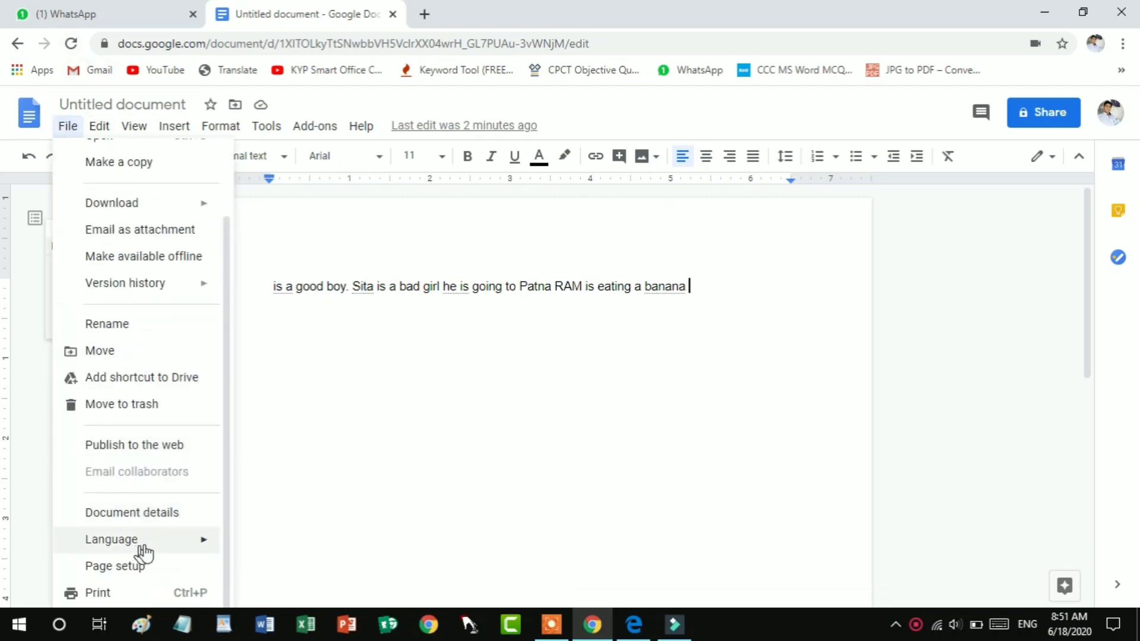
mouse_move(157, 549)
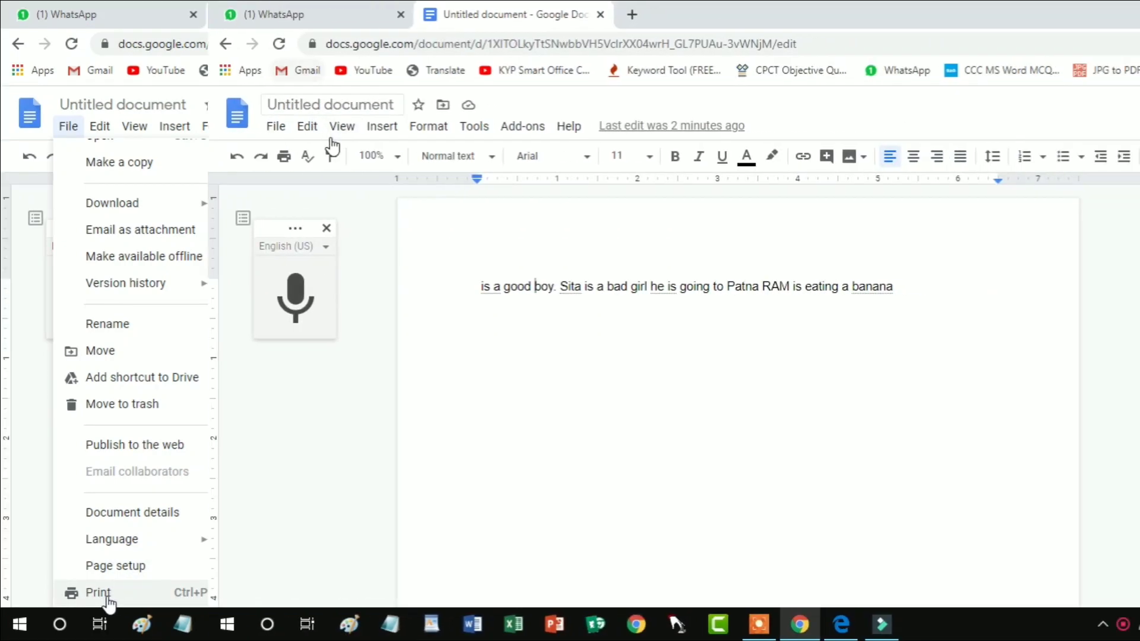
left_click(100, 127)
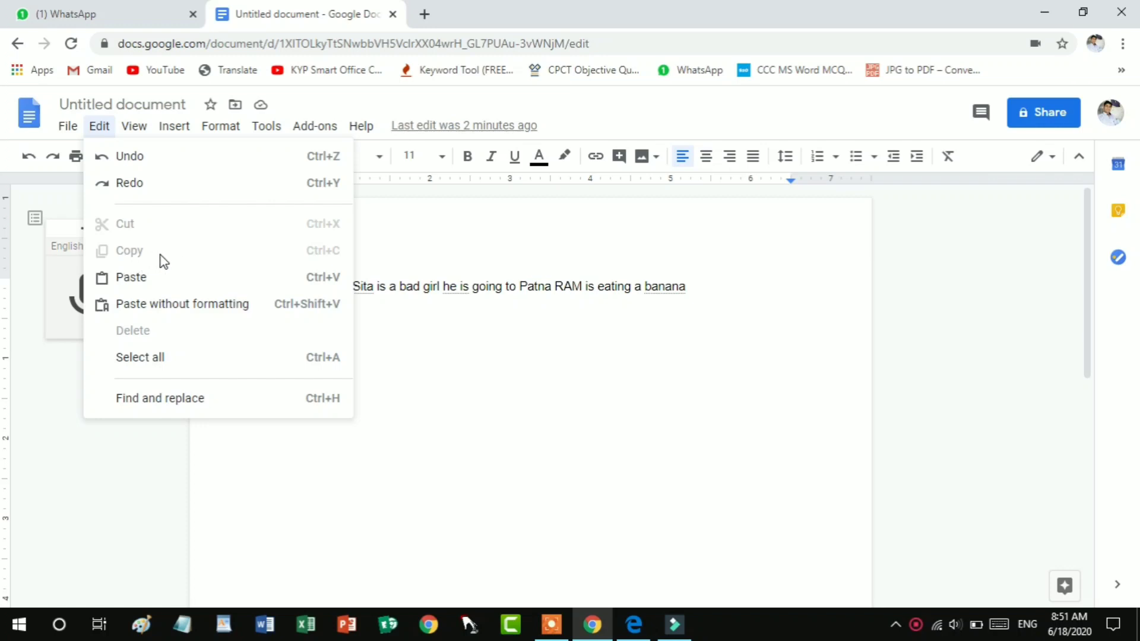
- Copy the word "banana" and paste it at the end of the line
left_click(646, 287)
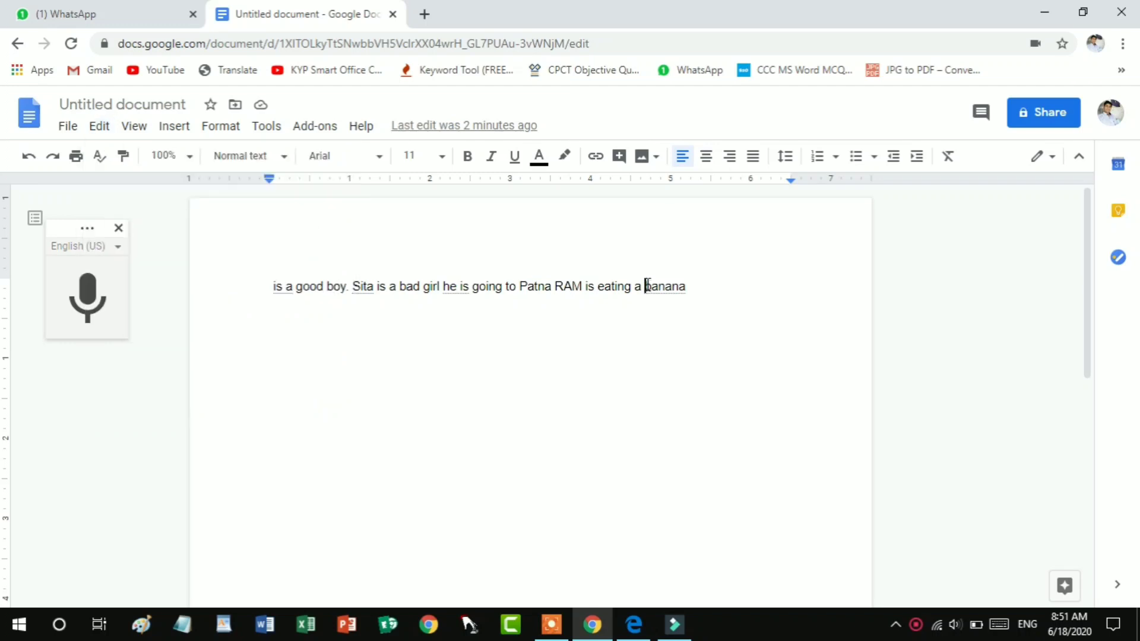
double_click(677, 291)
key("ctrl+c")
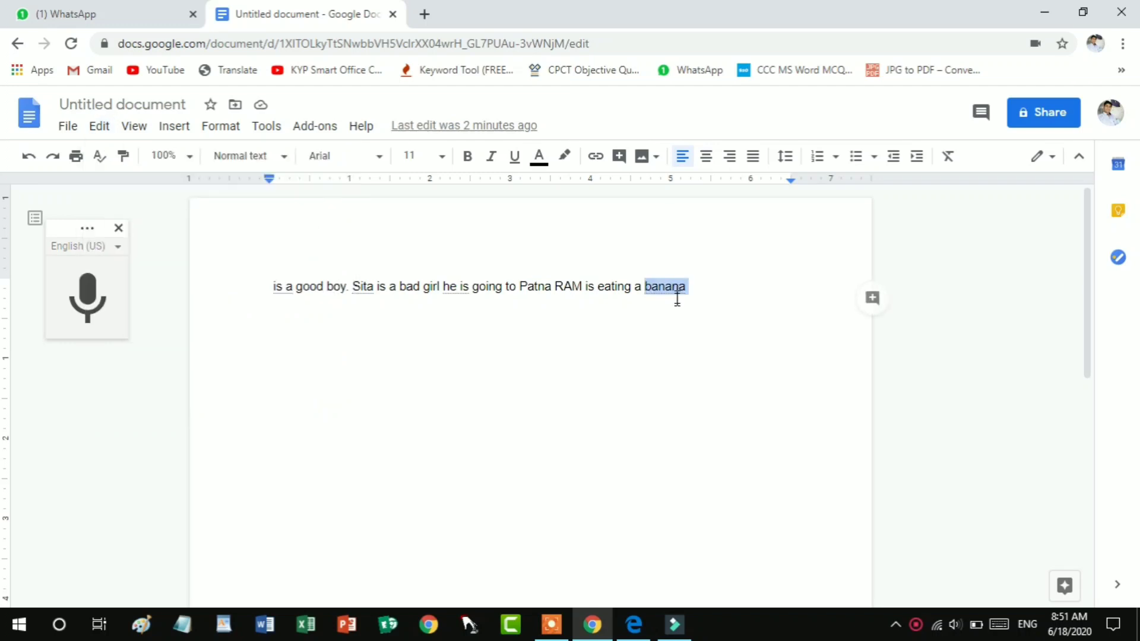
left_click(750, 297)
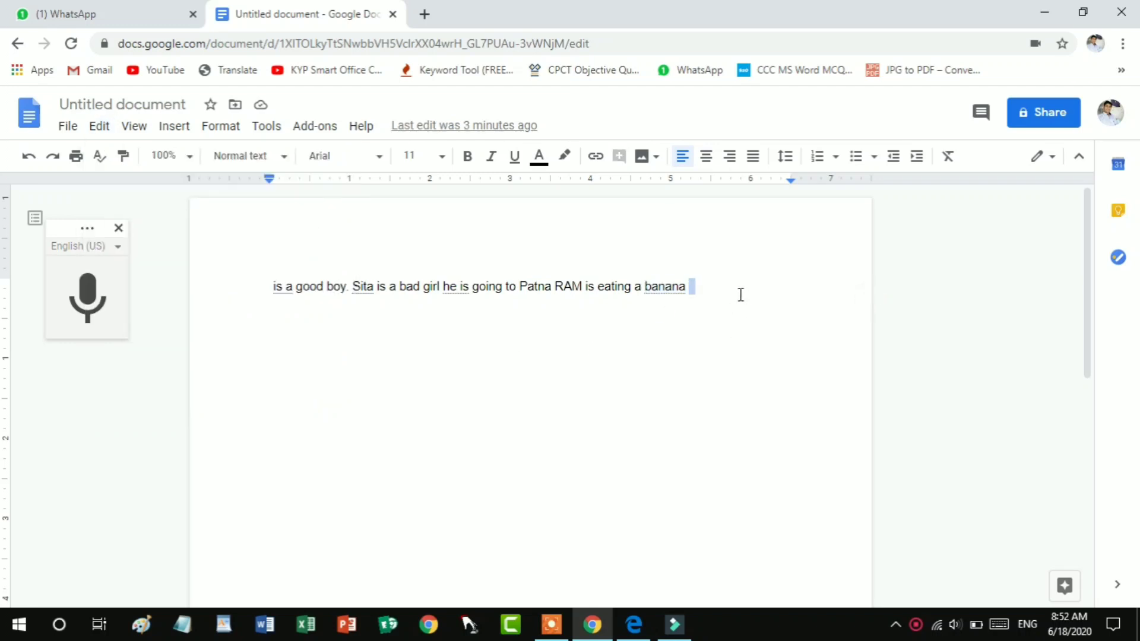
key("ctrl+v")
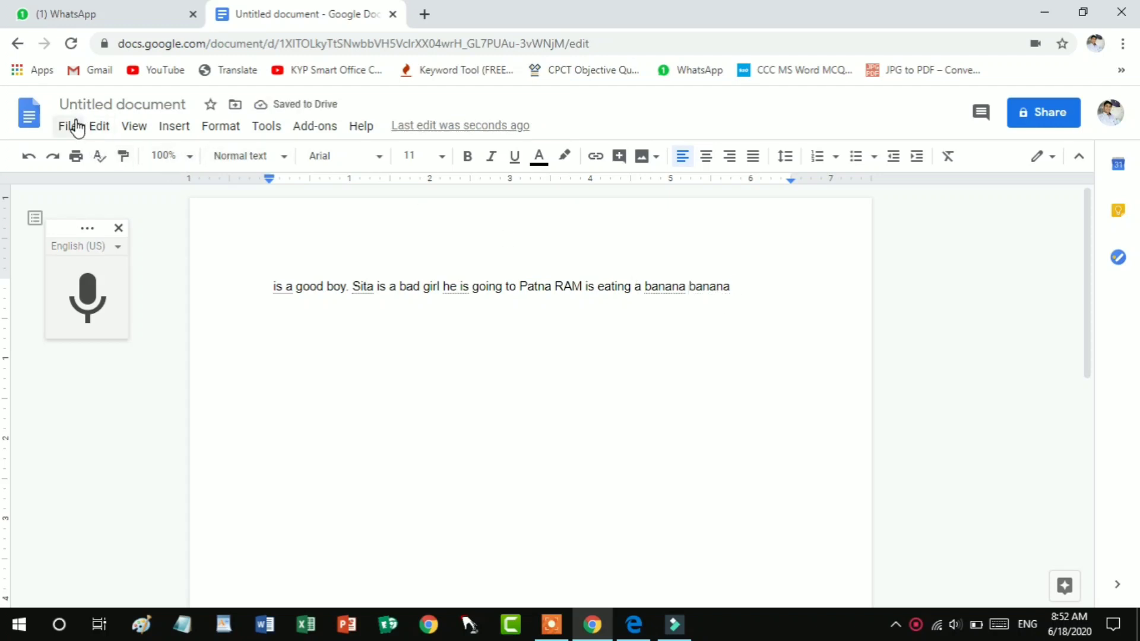
- Switch the equation toolbar on and off twice
left_click(99, 125)
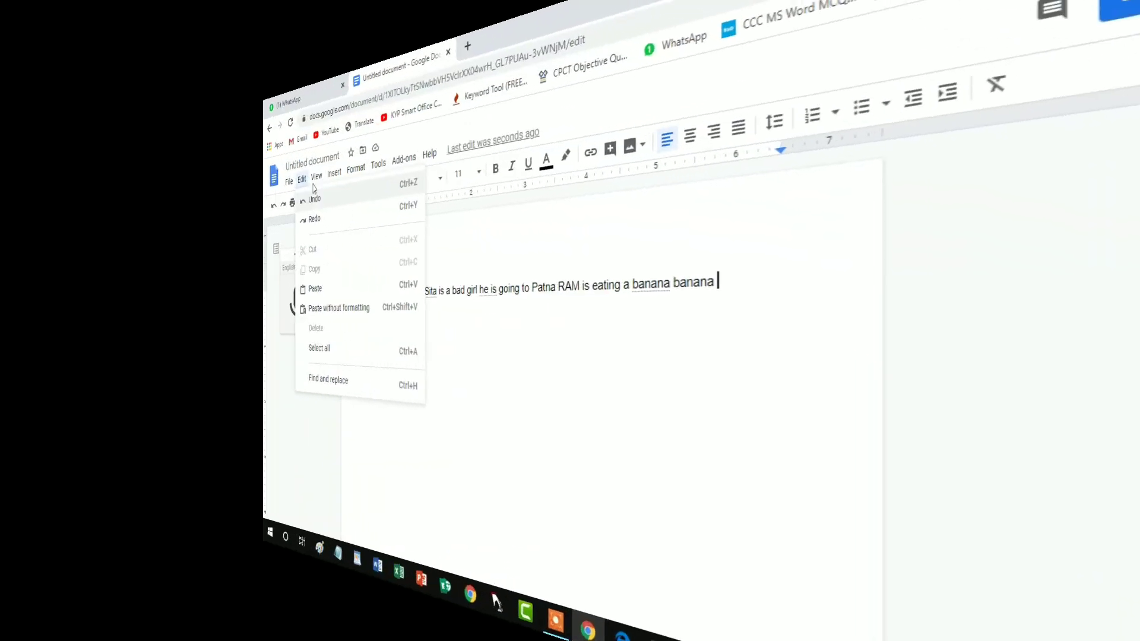
left_click(317, 176)
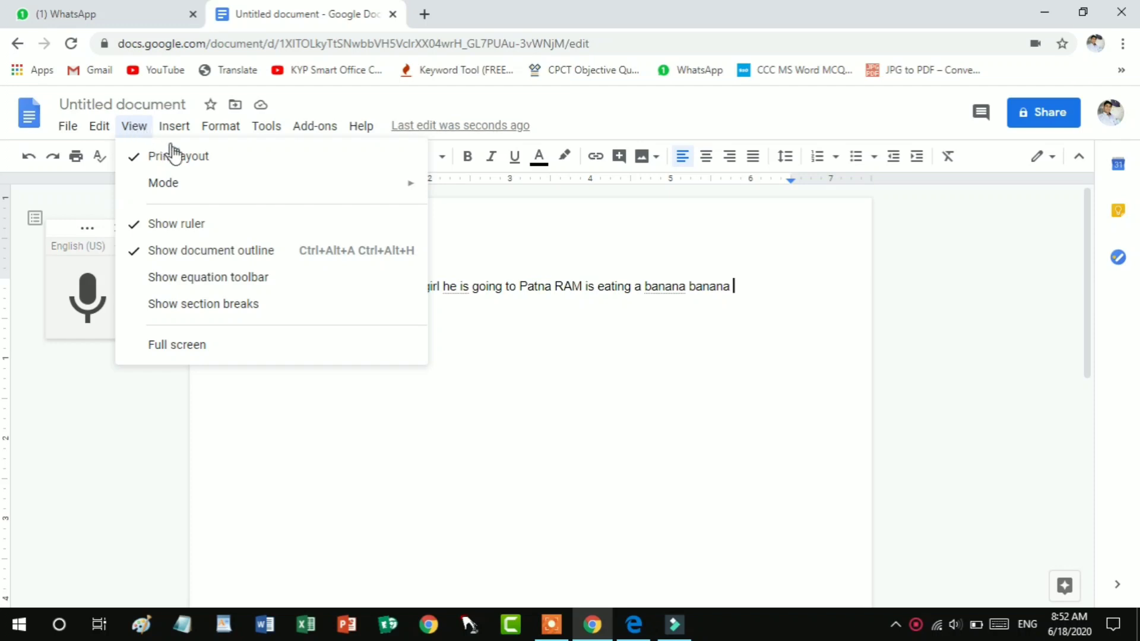
mouse_move(129, 135)
mouse_move(162, 190)
left_click(245, 279)
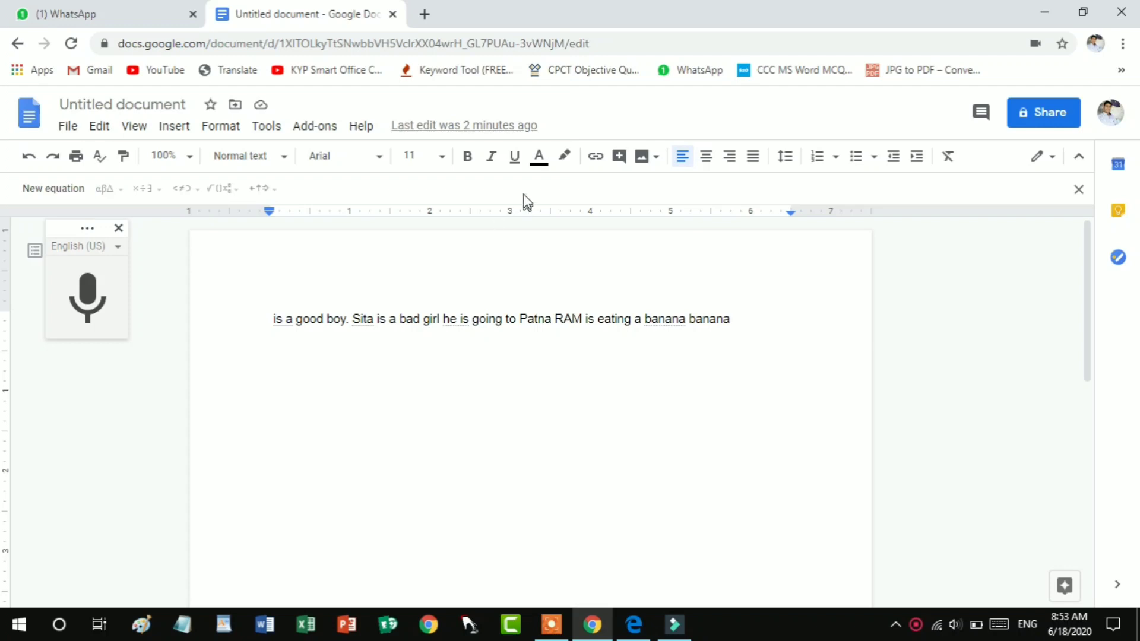
left_click(133, 127)
left_click(174, 278)
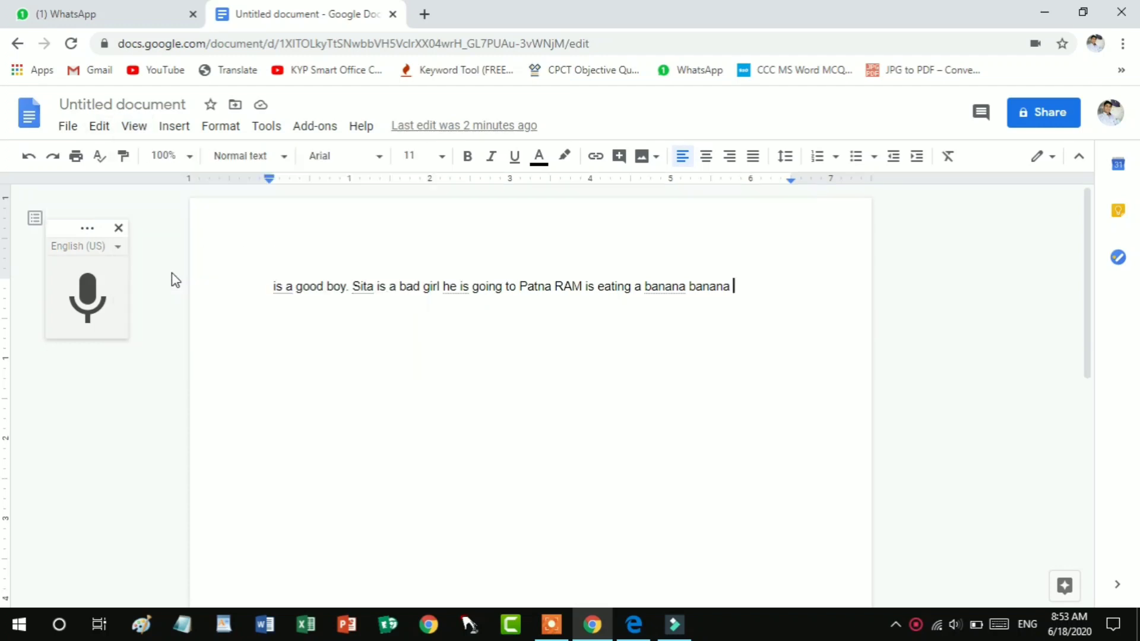
left_click(135, 127)
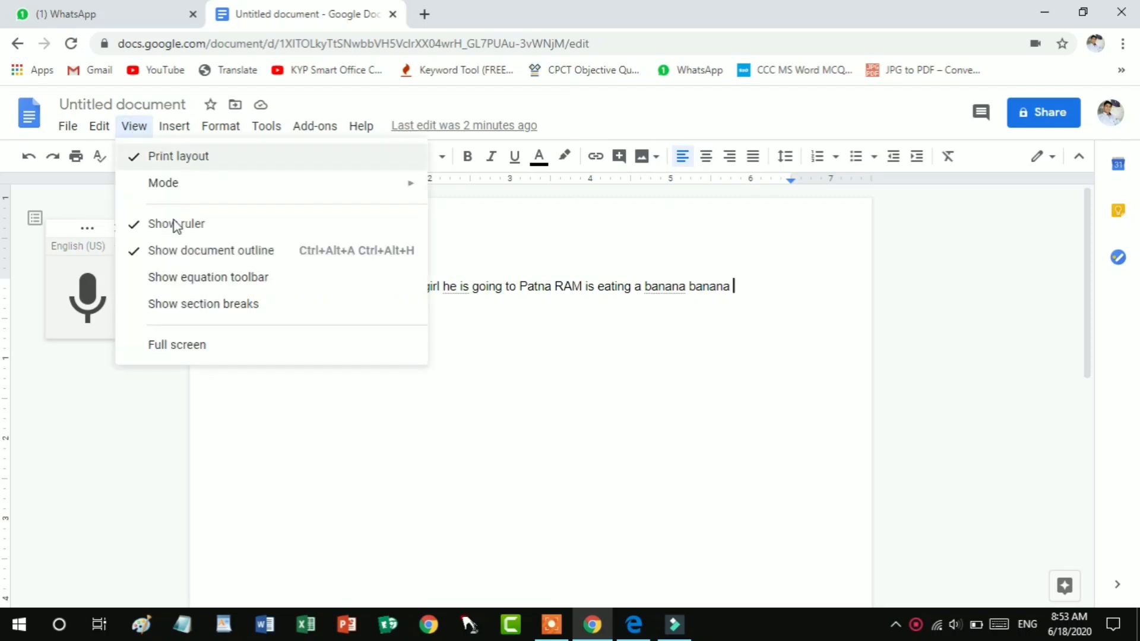
left_click(183, 277)
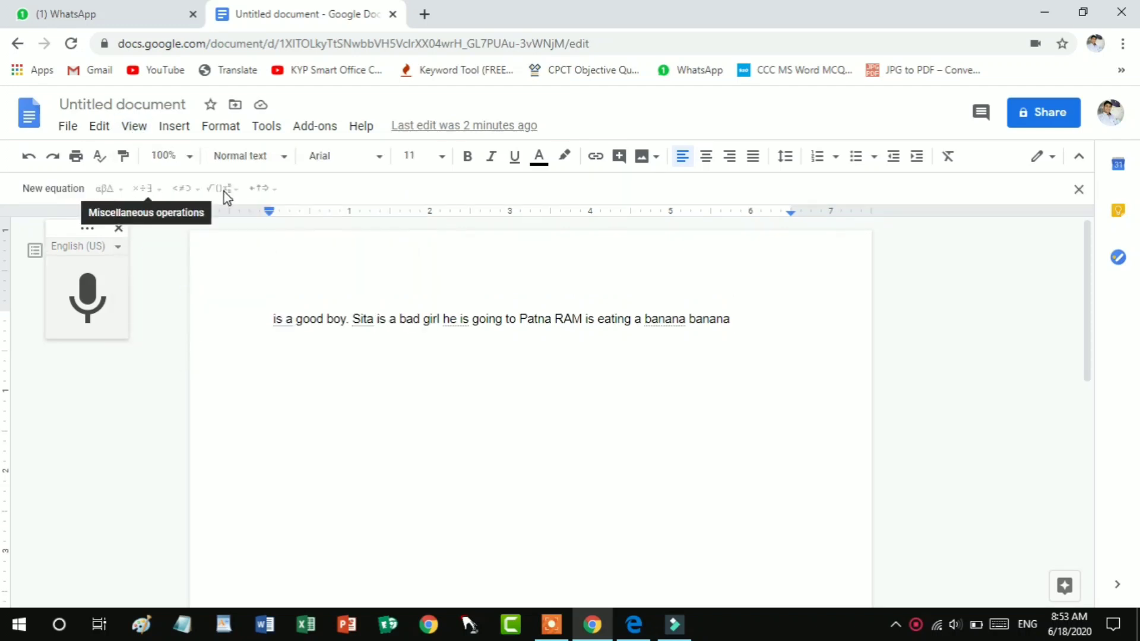
left_click(135, 127)
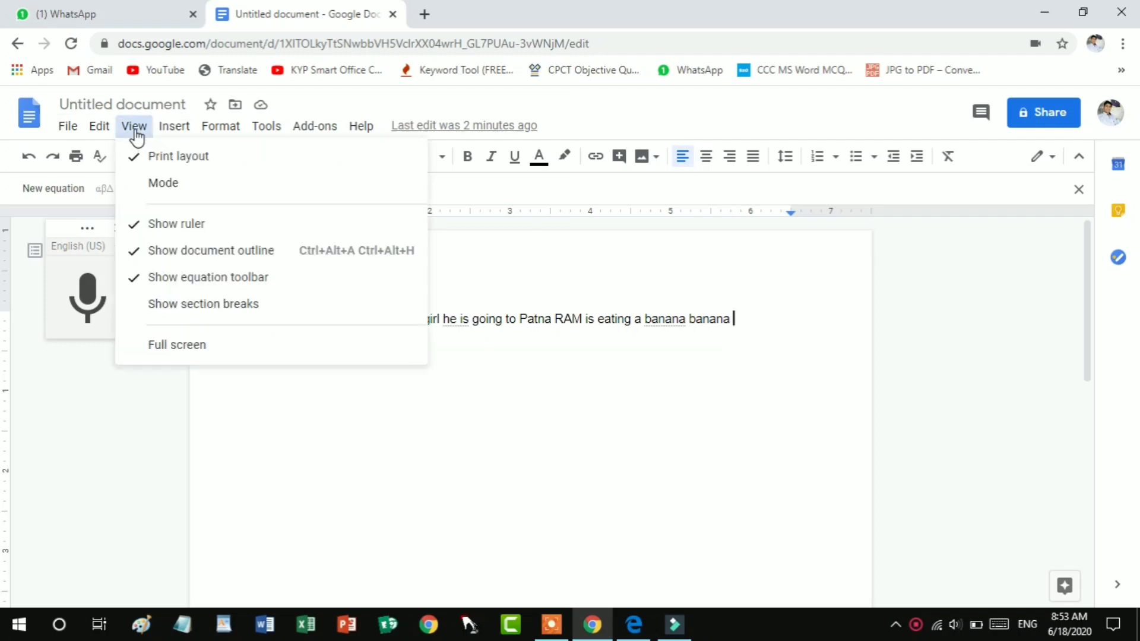
left_click(162, 282)
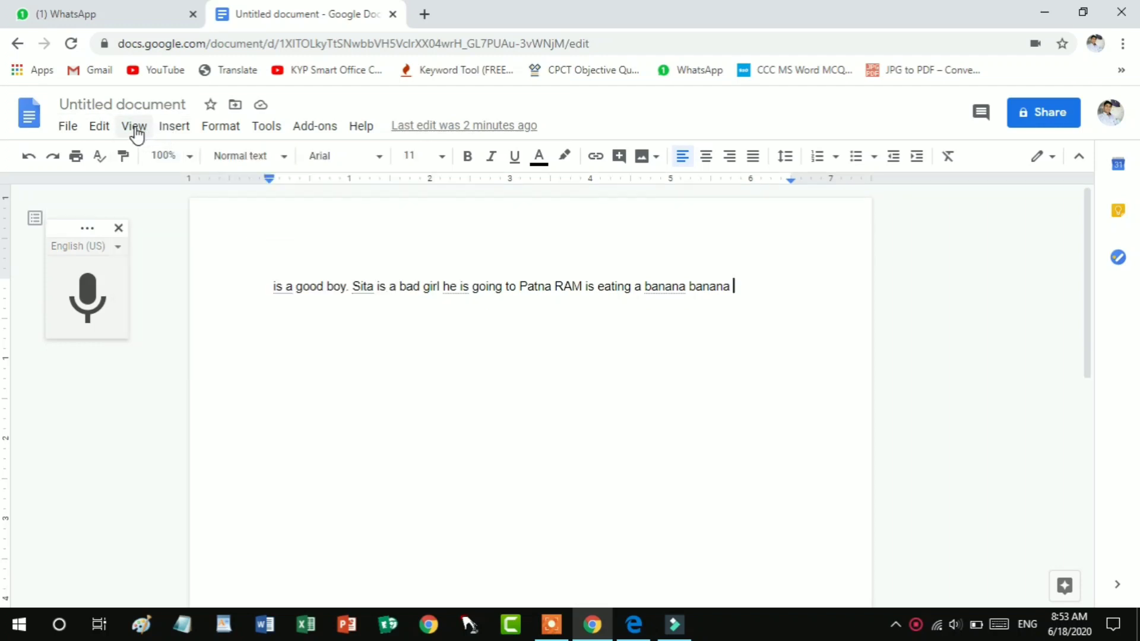
- Turn on the display of section breaks in the document
left_click(134, 127)
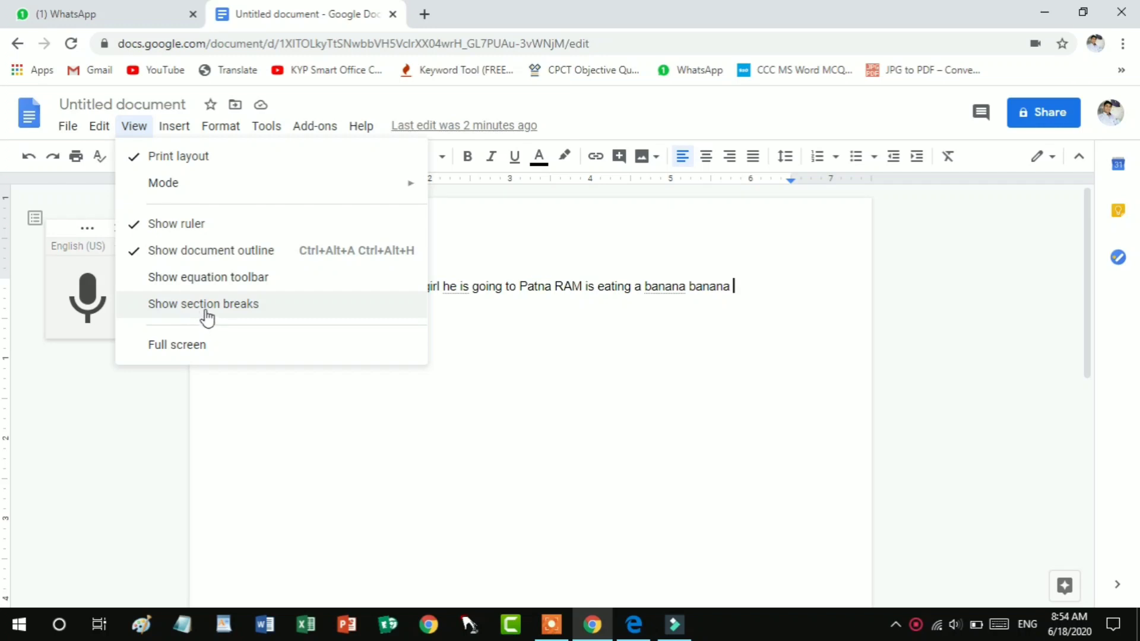
left_click(206, 305)
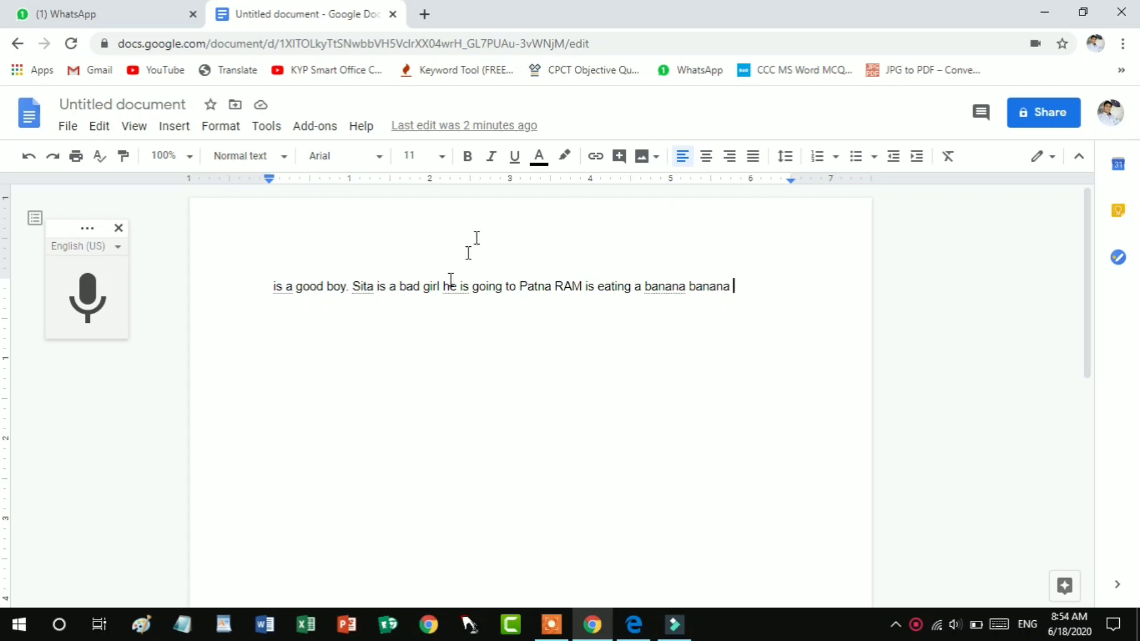
- Switch the document to full screen view, dismiss the hidden-controls notice and restore the controls
left_click(145, 136)
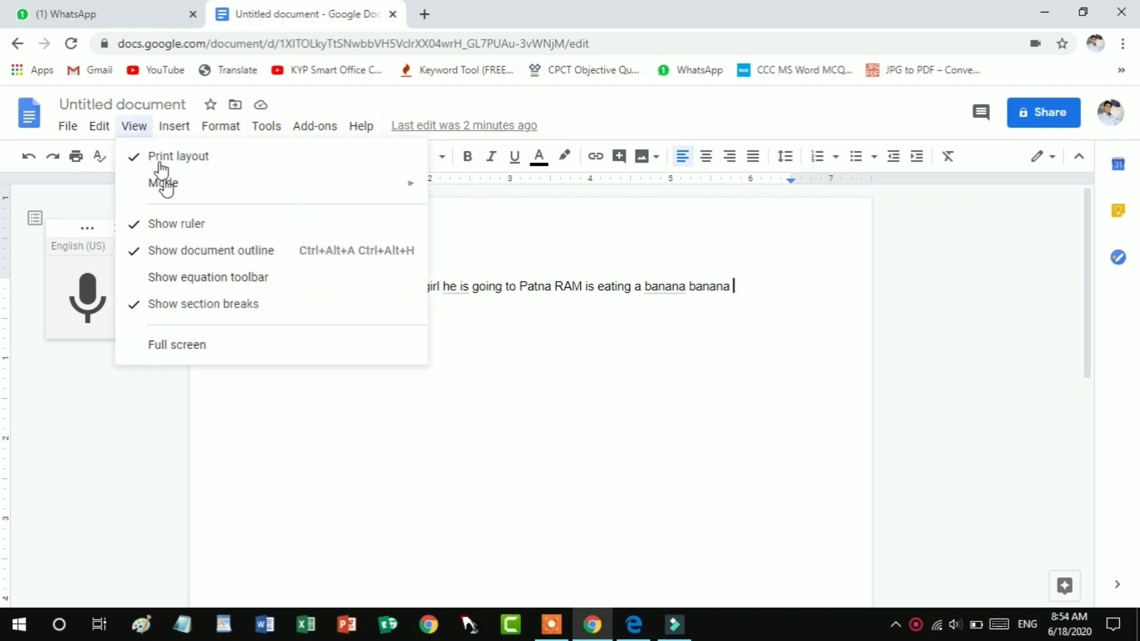
left_click(181, 352)
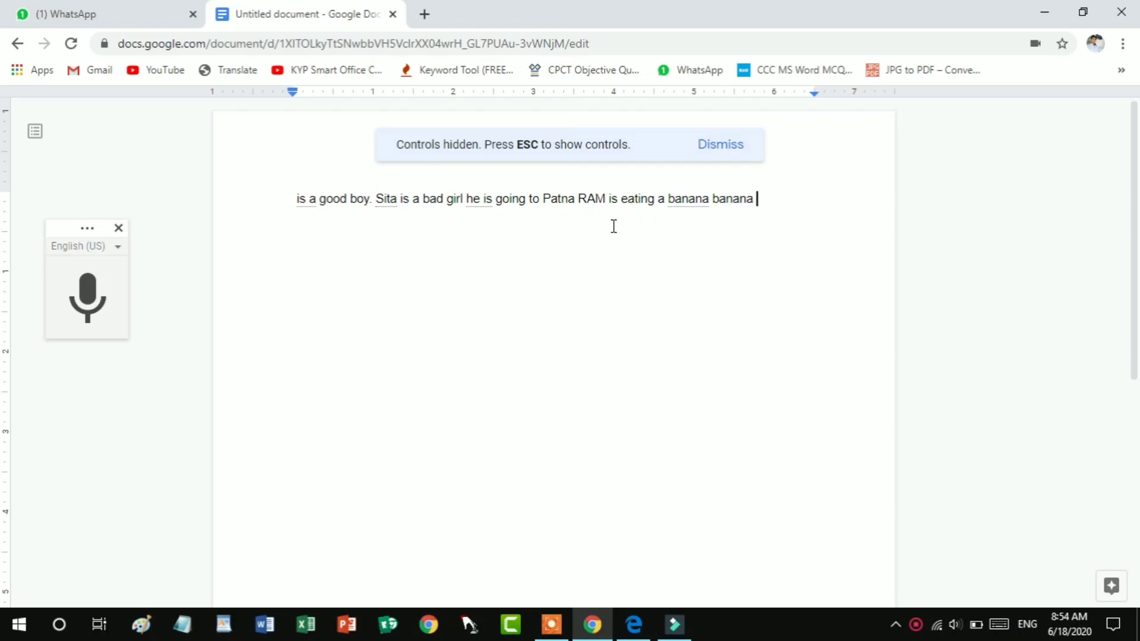
left_click(721, 147)
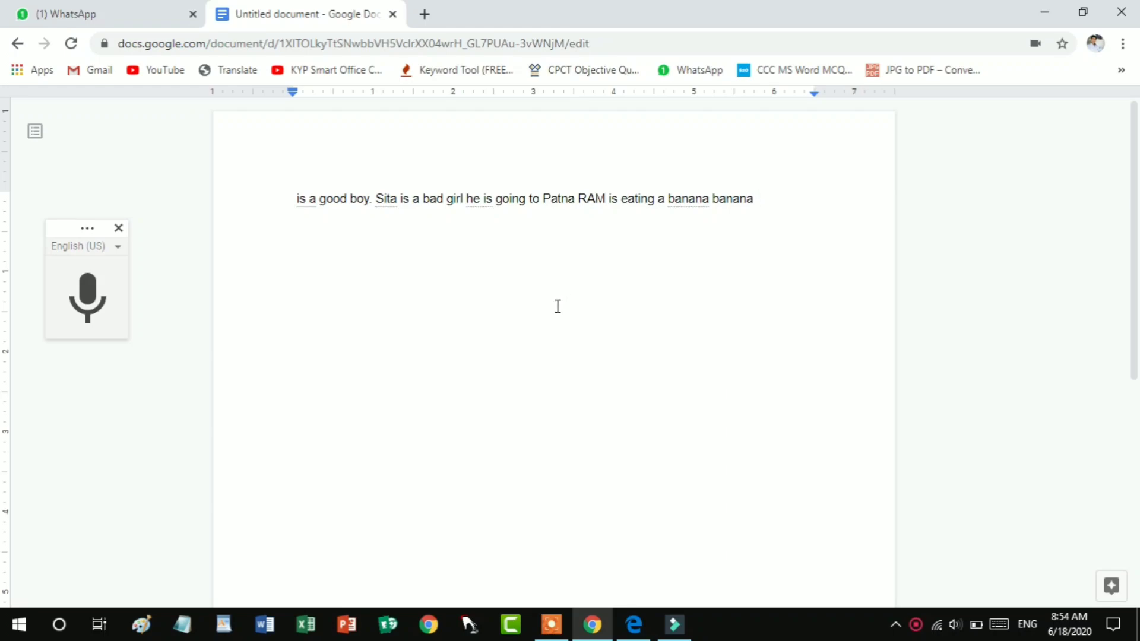
left_click(649, 302)
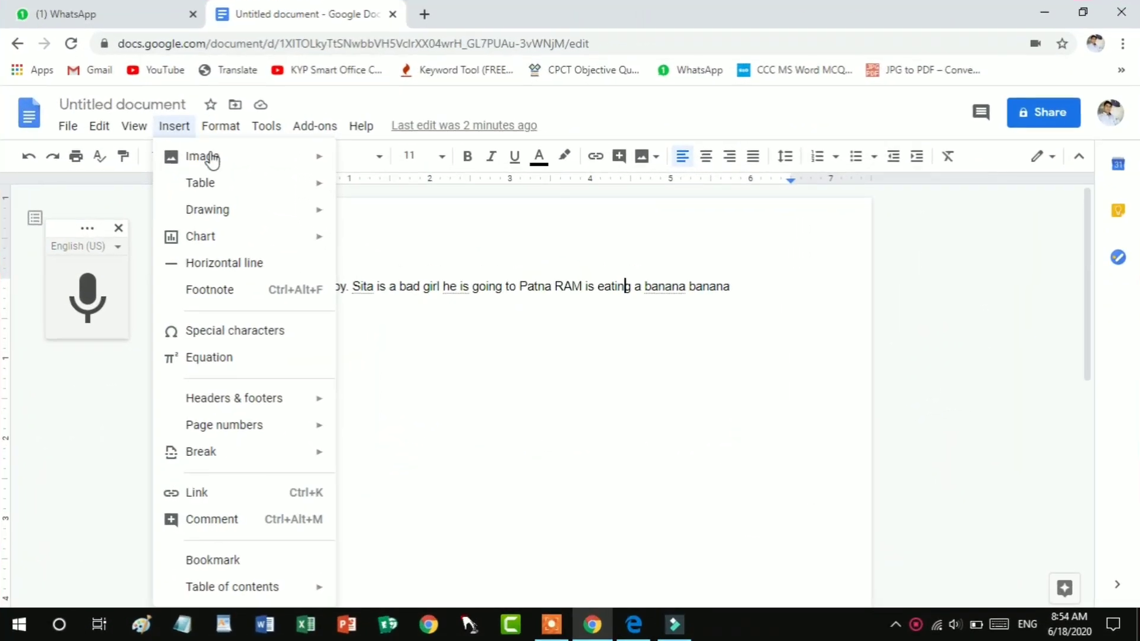
- Examine the image, table and drawing insert options, opening a blank new drawing and closing it
mouse_move(218, 166)
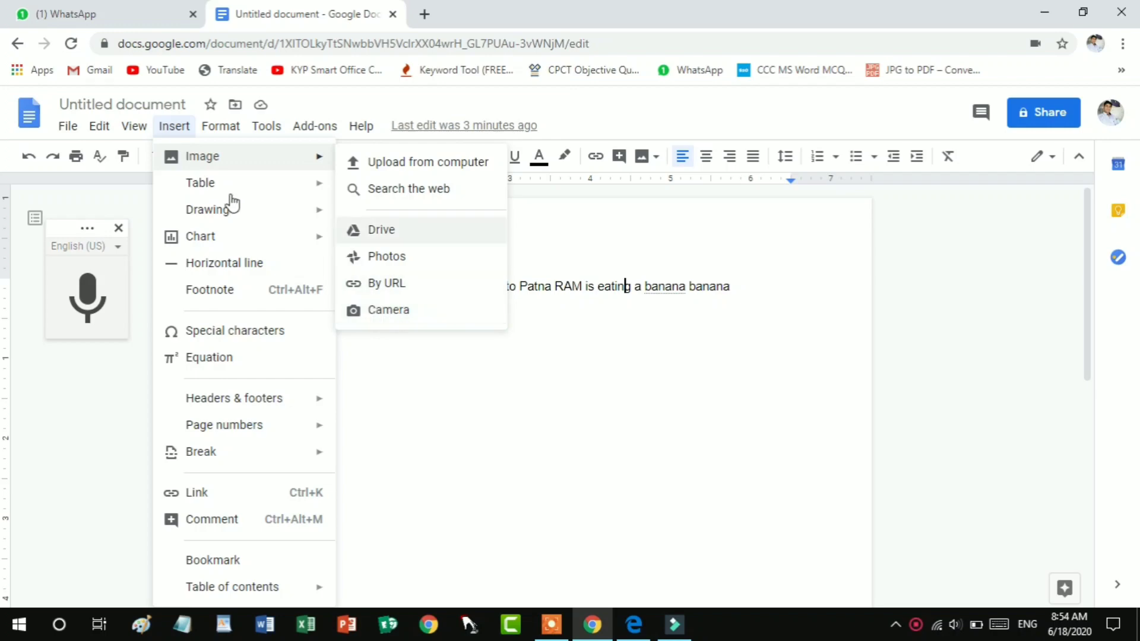
mouse_move(214, 189)
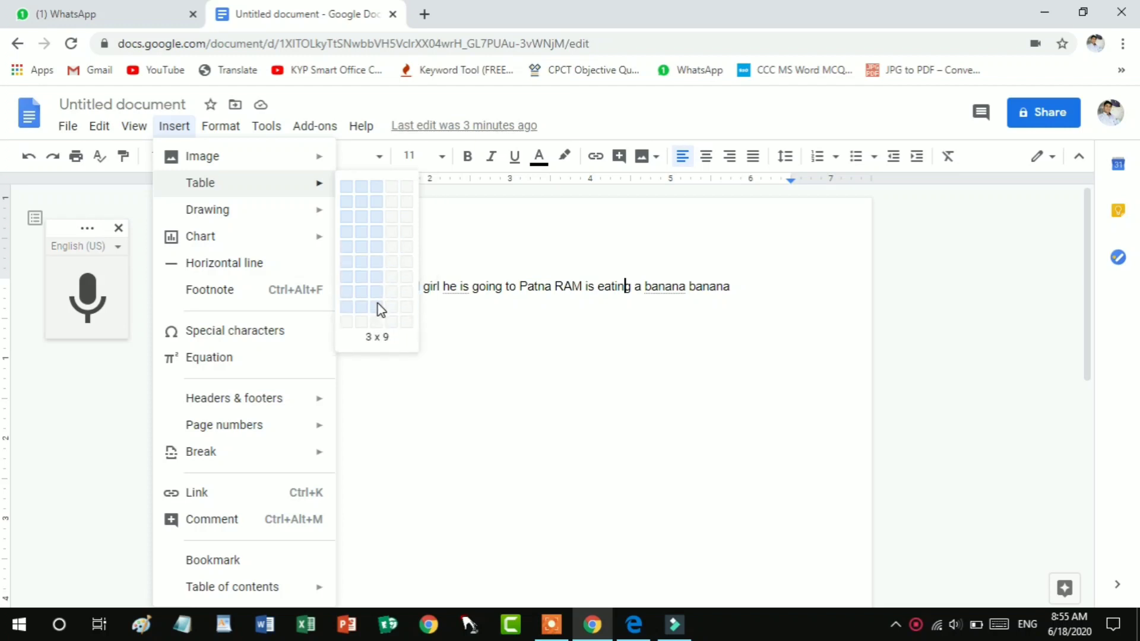
mouse_move(234, 219)
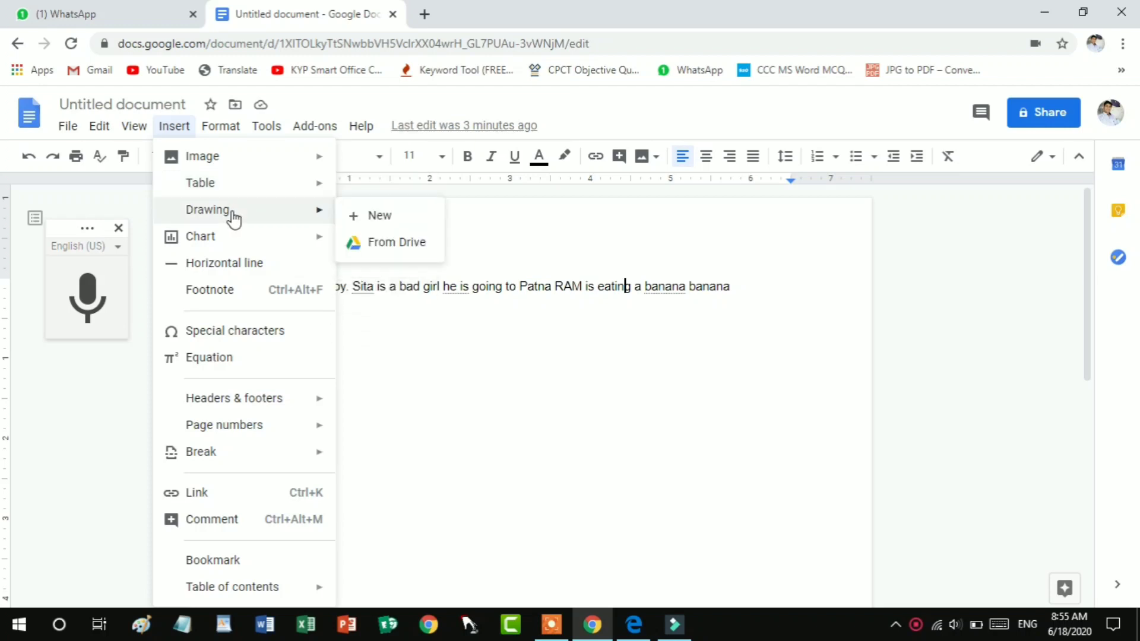
left_click(376, 219)
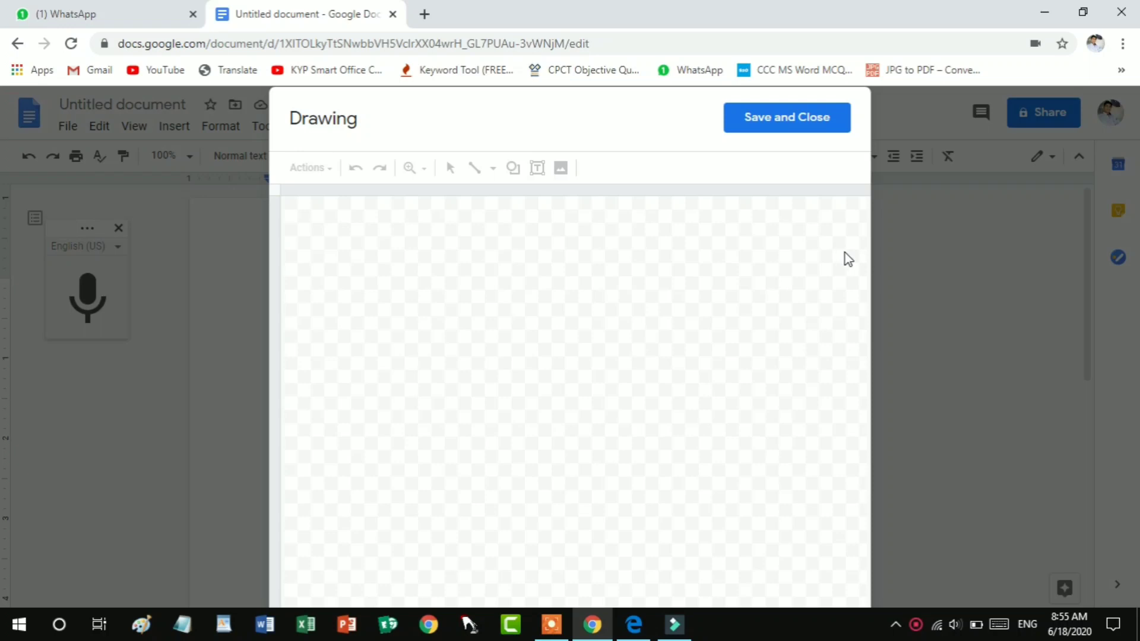
left_click(835, 125)
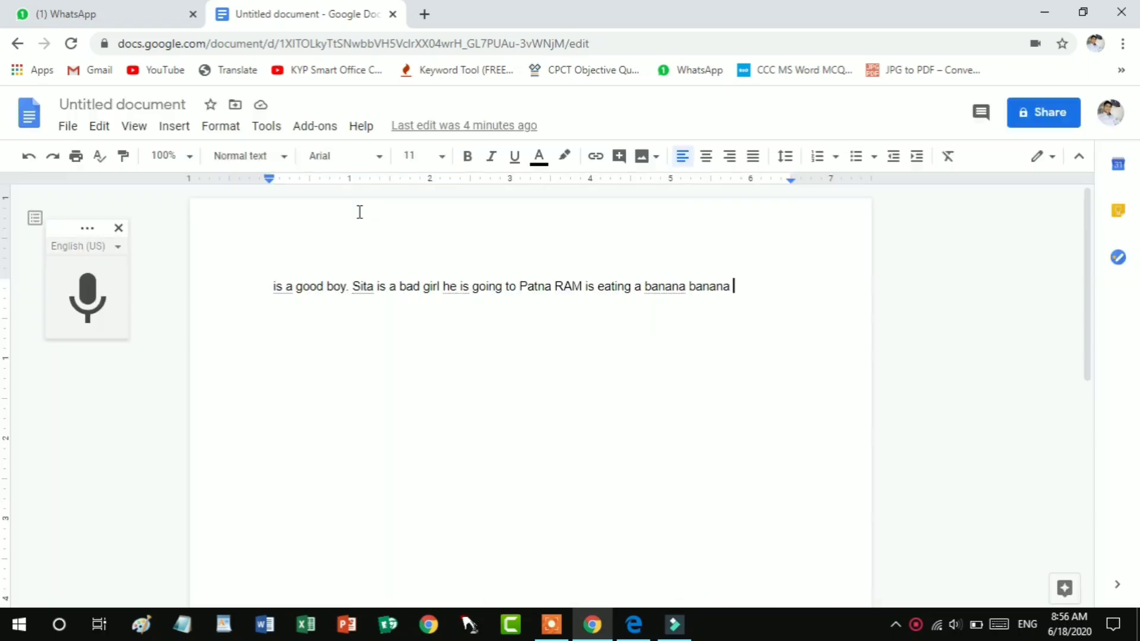
- Examine the chart types and other objects that can be inserted into the document, and leave without inserting any
left_click(171, 127)
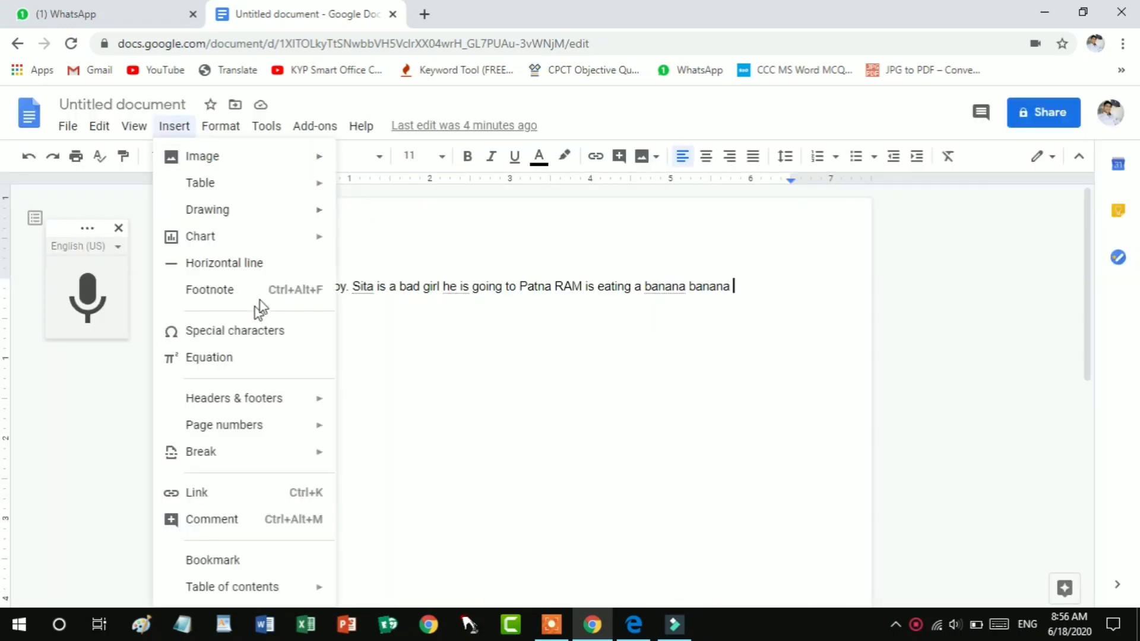
mouse_move(277, 237)
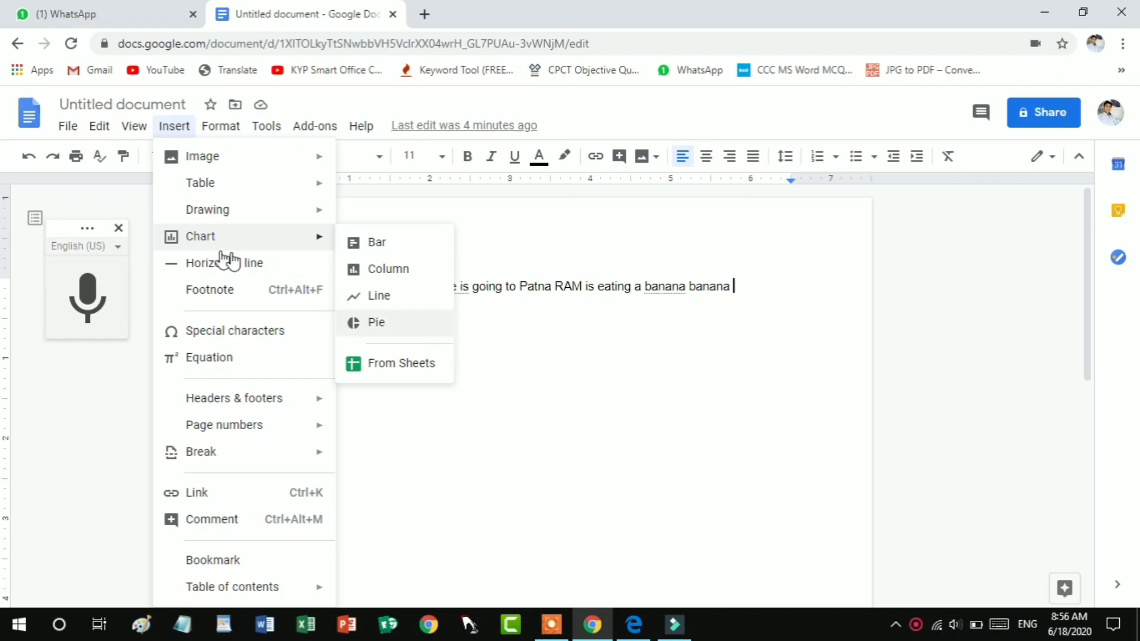
mouse_move(240, 245)
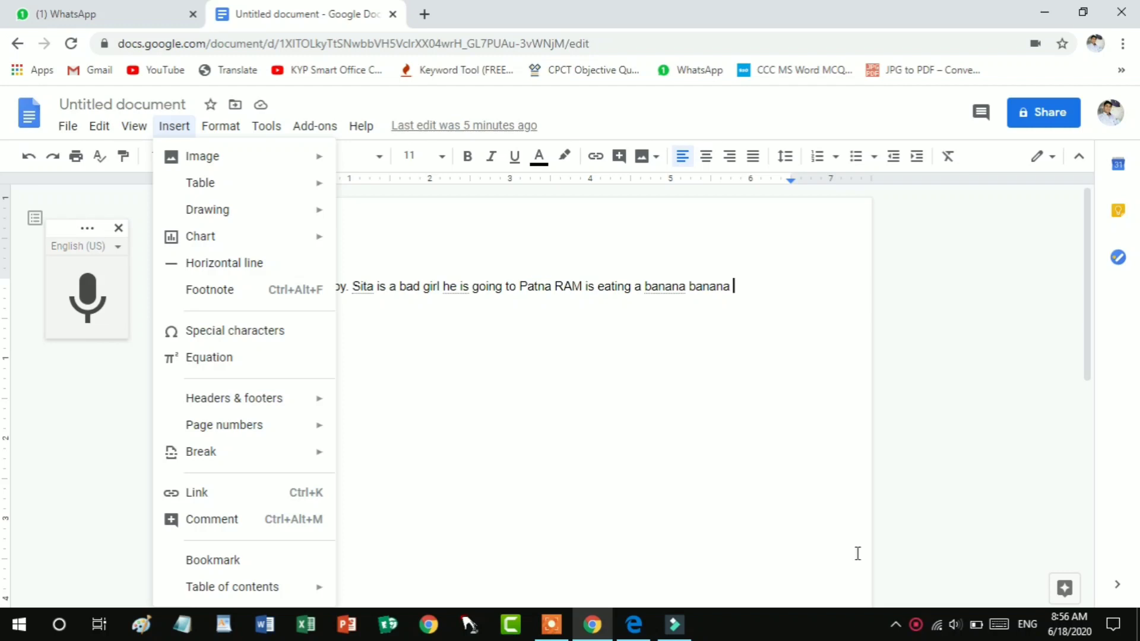
left_click(1089, 365)
mouse_move(1089, 365)
left_mouse_down()
mouse_move(1093, 473)
mouse_move(1090, 357)
left_mouse_up()
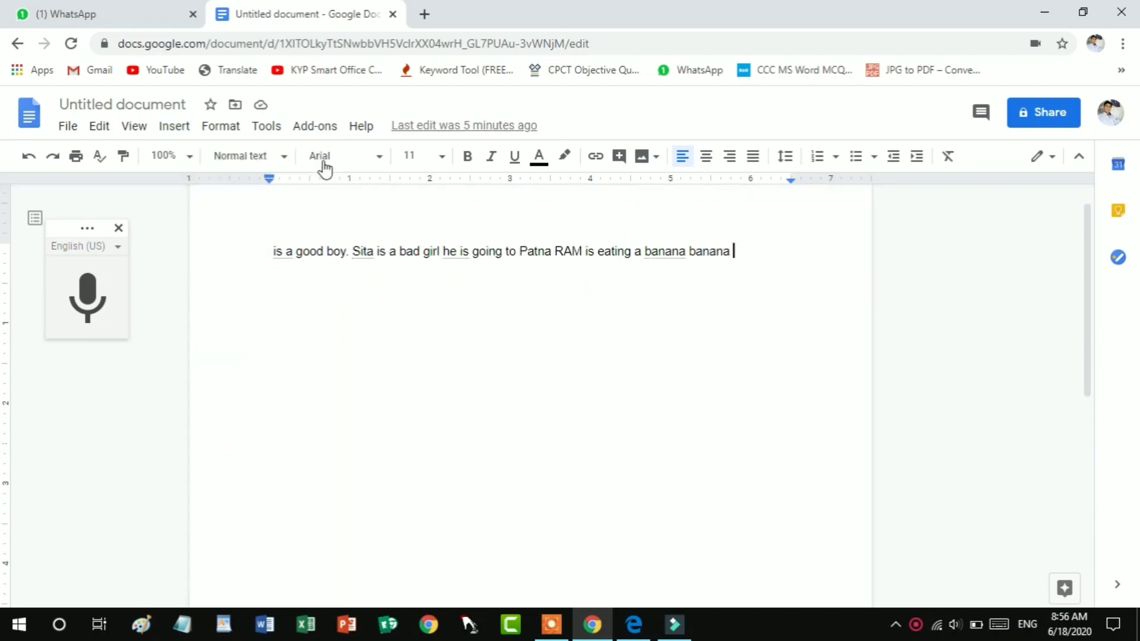
- Insert a table of contents below the line and undo it together with the pasted second "banana"
left_click(174, 126)
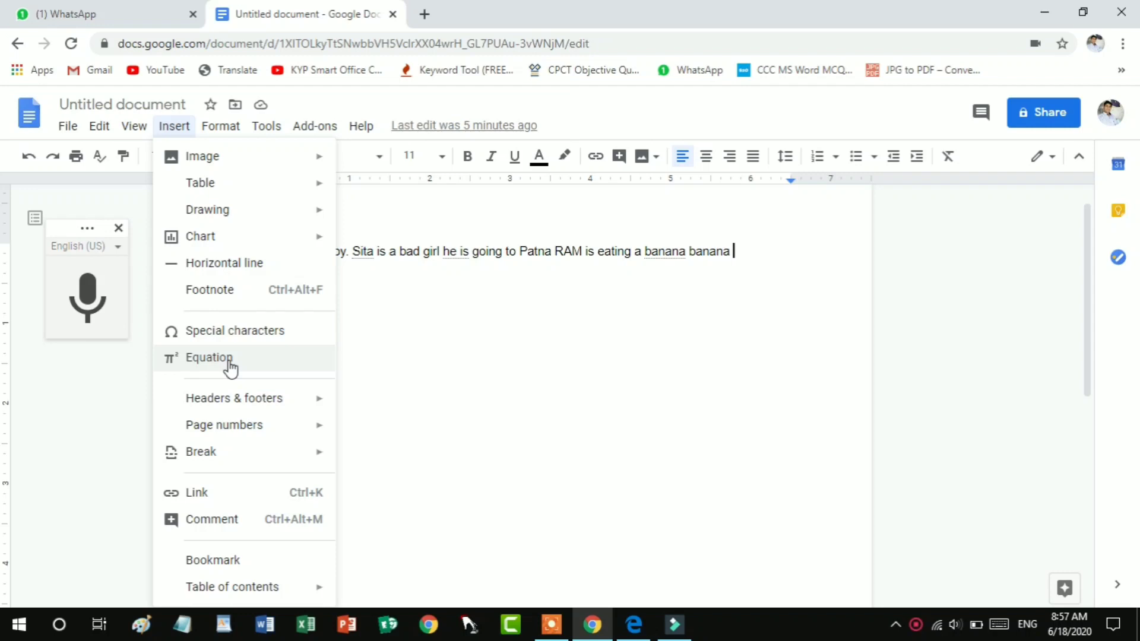
mouse_move(227, 405)
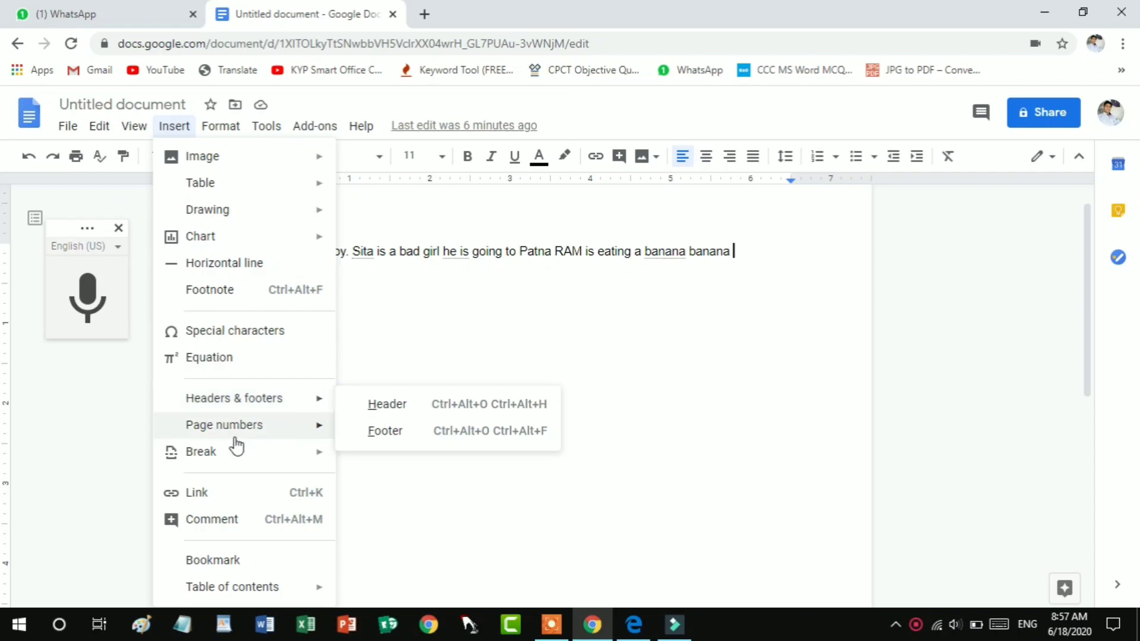
mouse_move(239, 434)
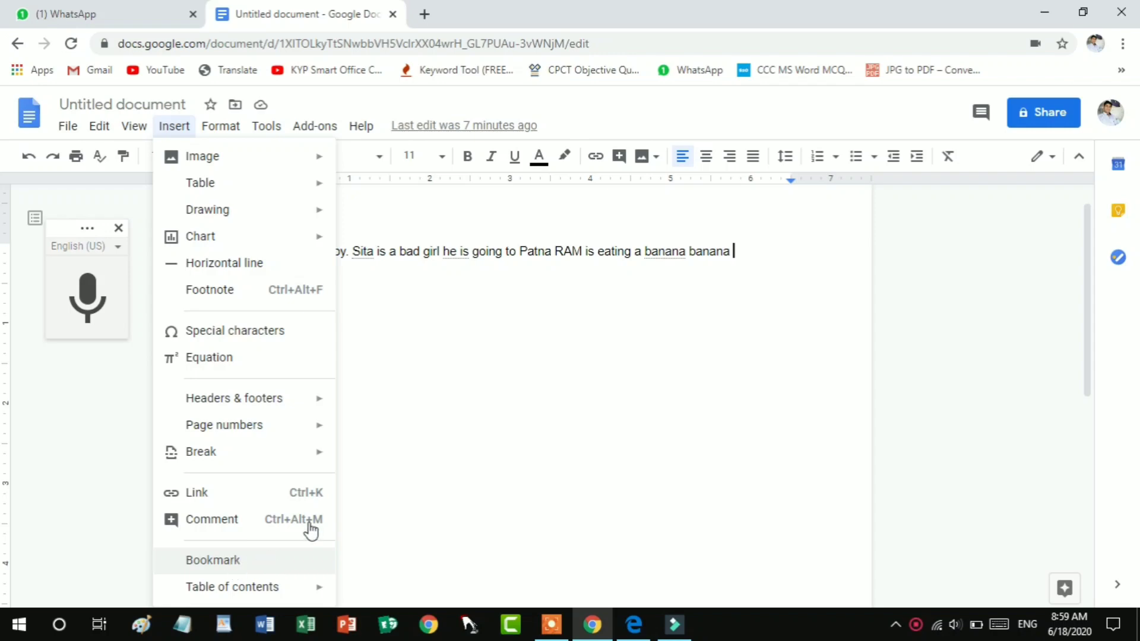
mouse_move(254, 593)
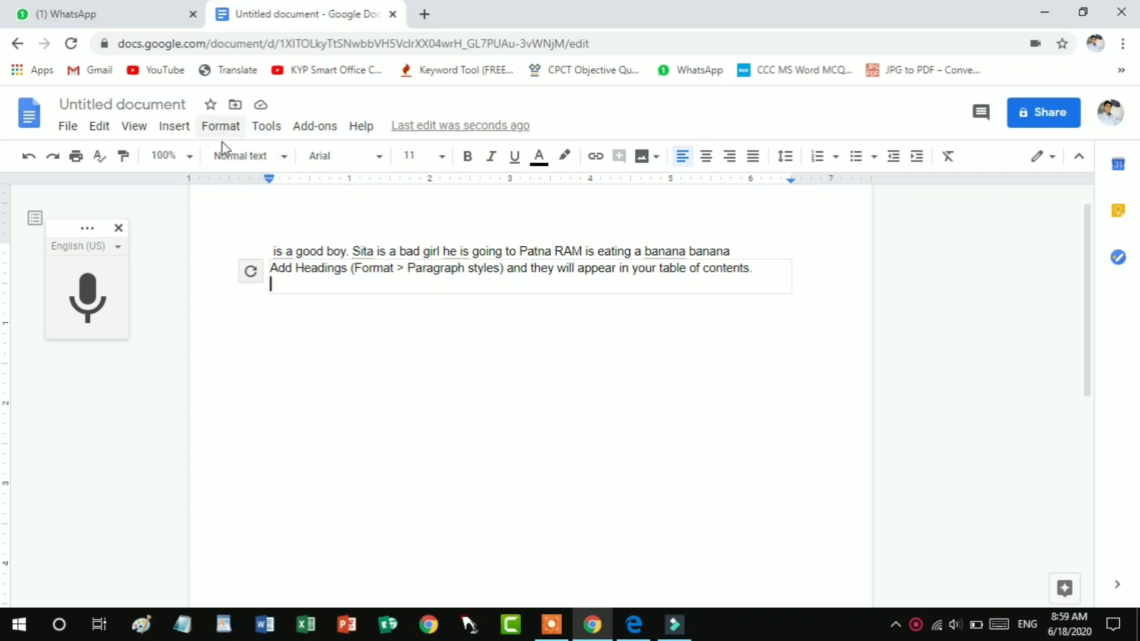
left_click(176, 127)
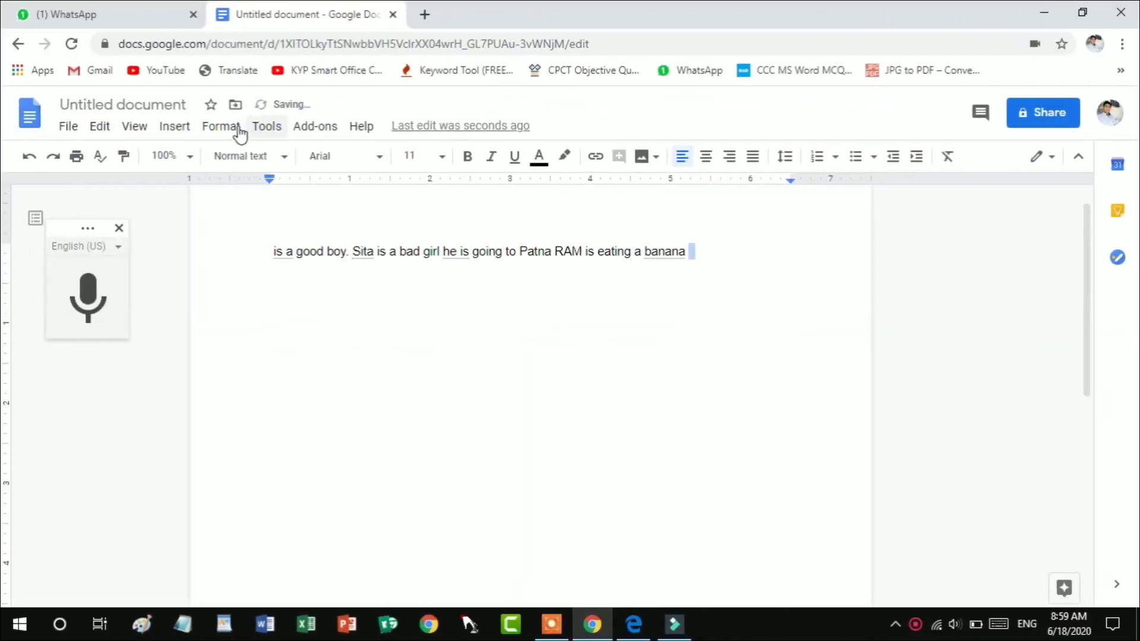
- Examine the formatting options for text style, size, capitalization, paragraph styles and line spacing
left_click(225, 126)
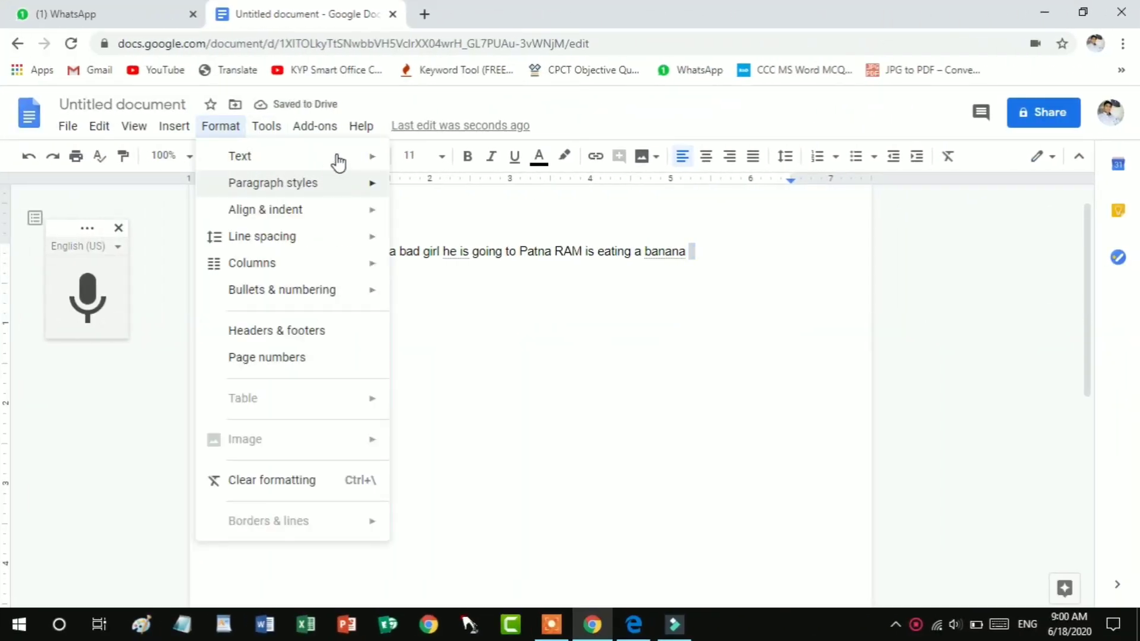
mouse_move(339, 161)
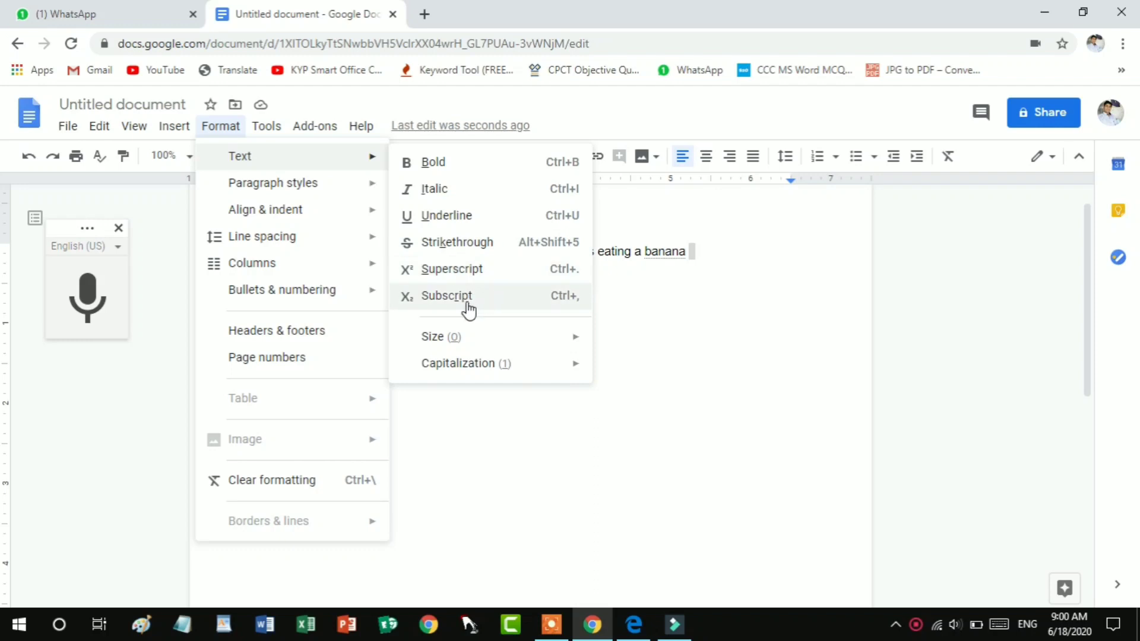
mouse_move(459, 347)
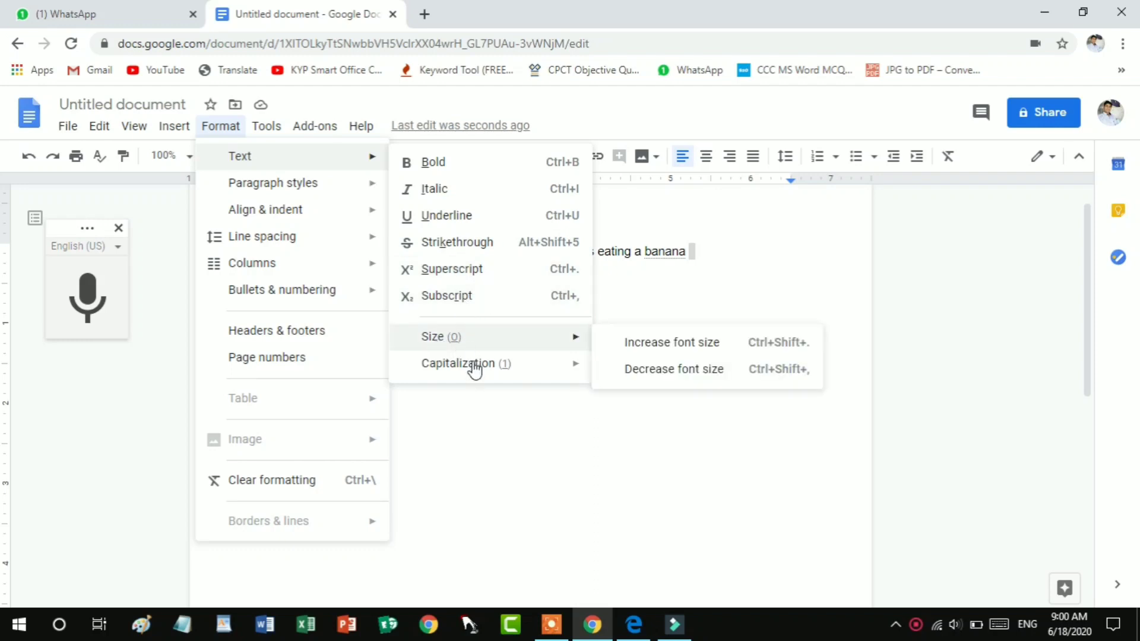
mouse_move(491, 369)
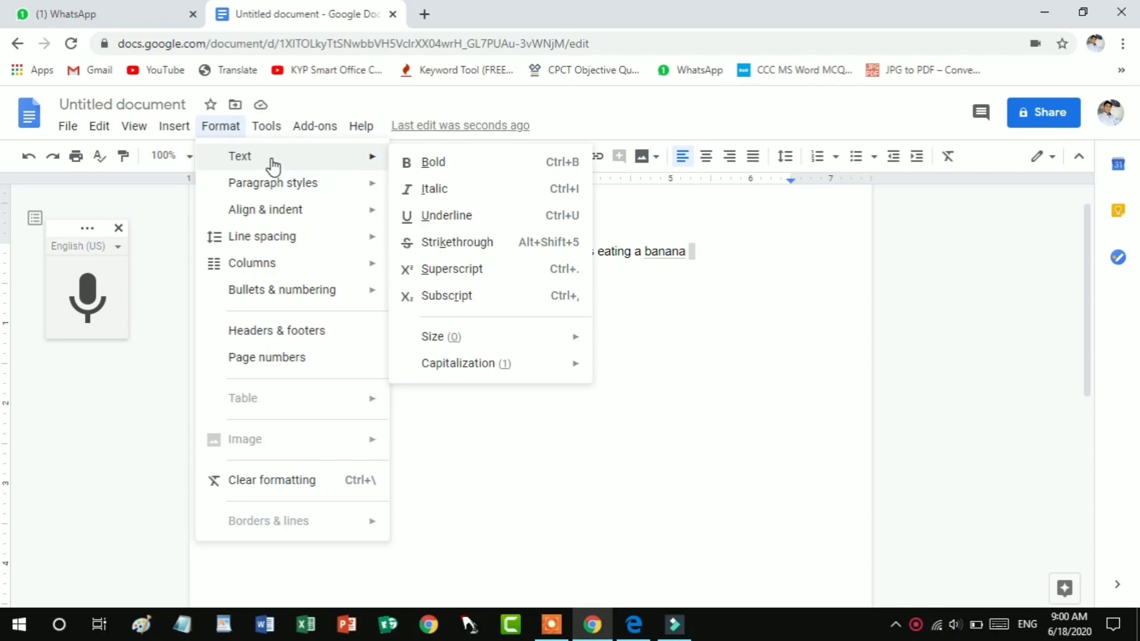
mouse_move(301, 193)
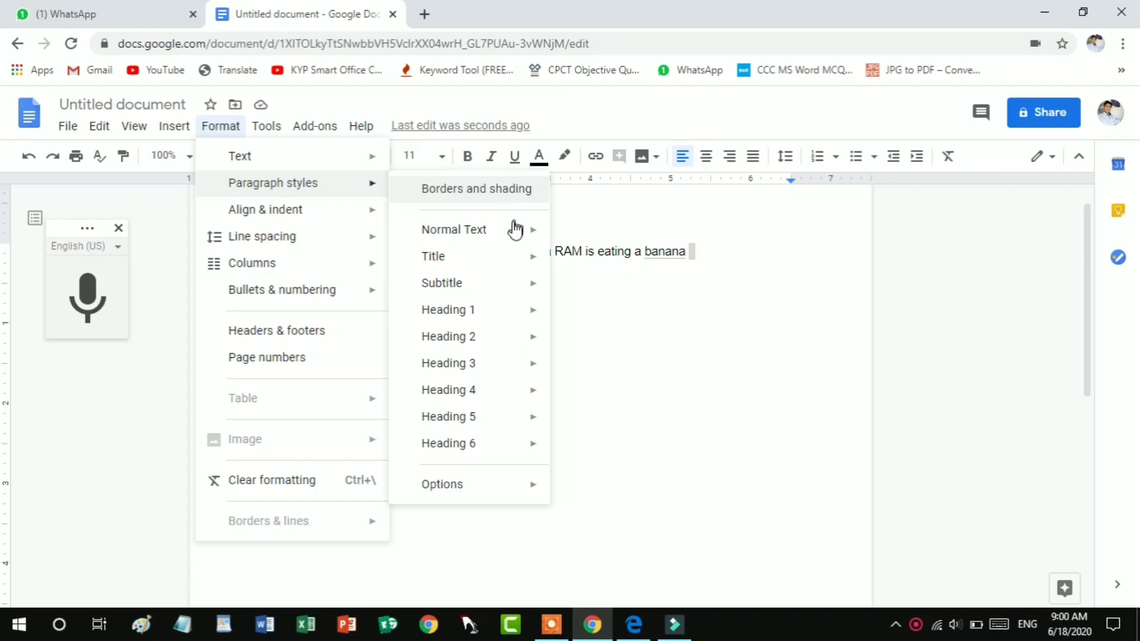
mouse_move(526, 234)
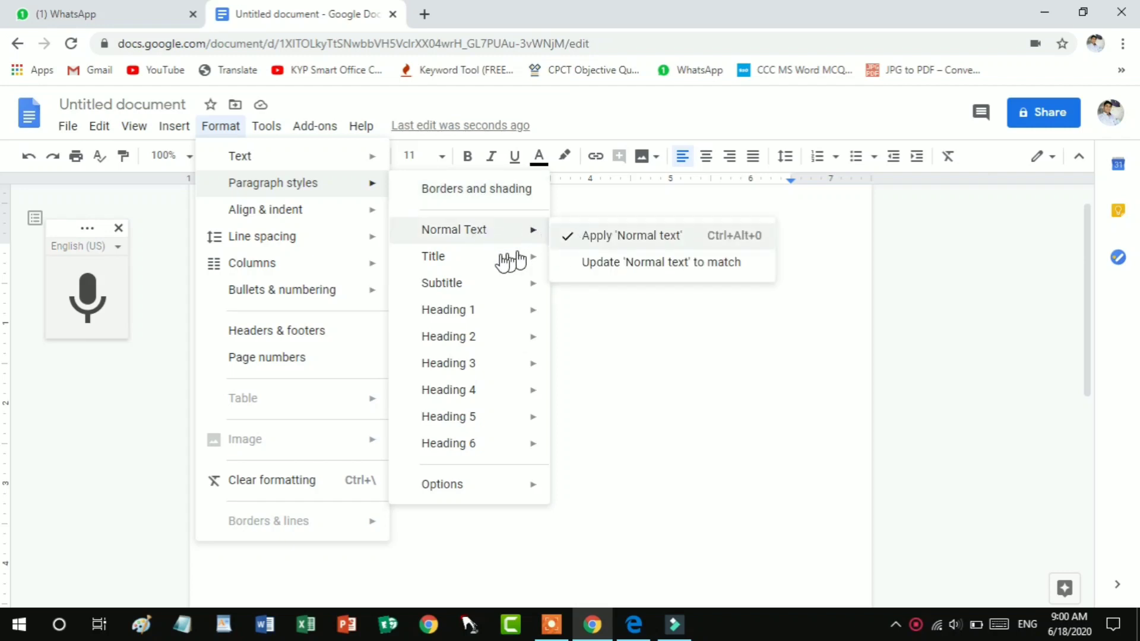
mouse_move(466, 262)
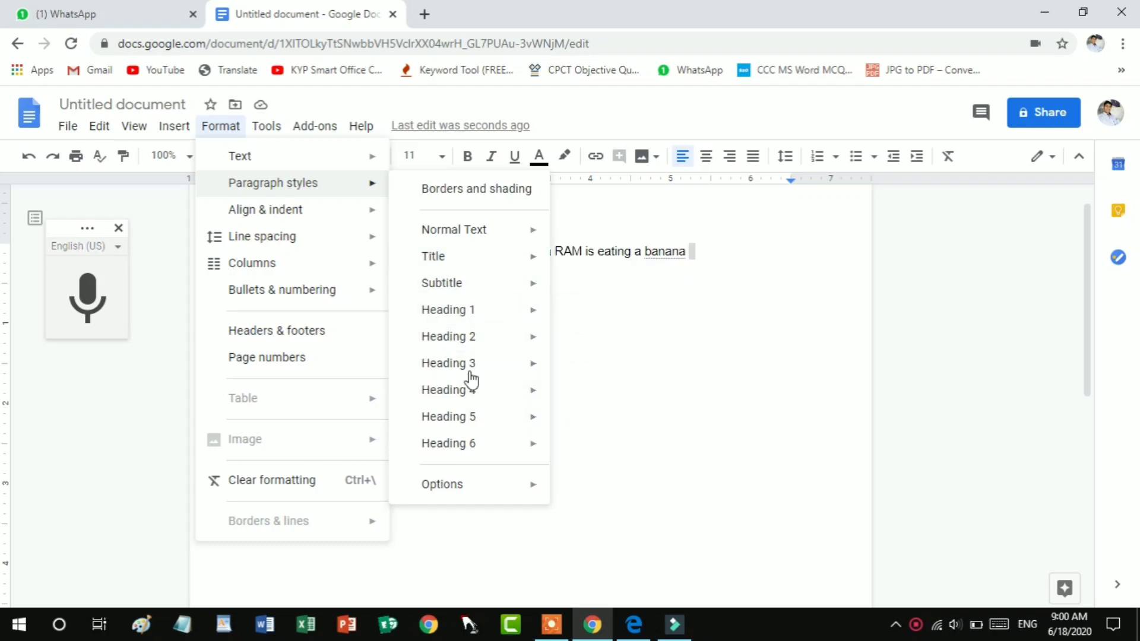
mouse_move(485, 499)
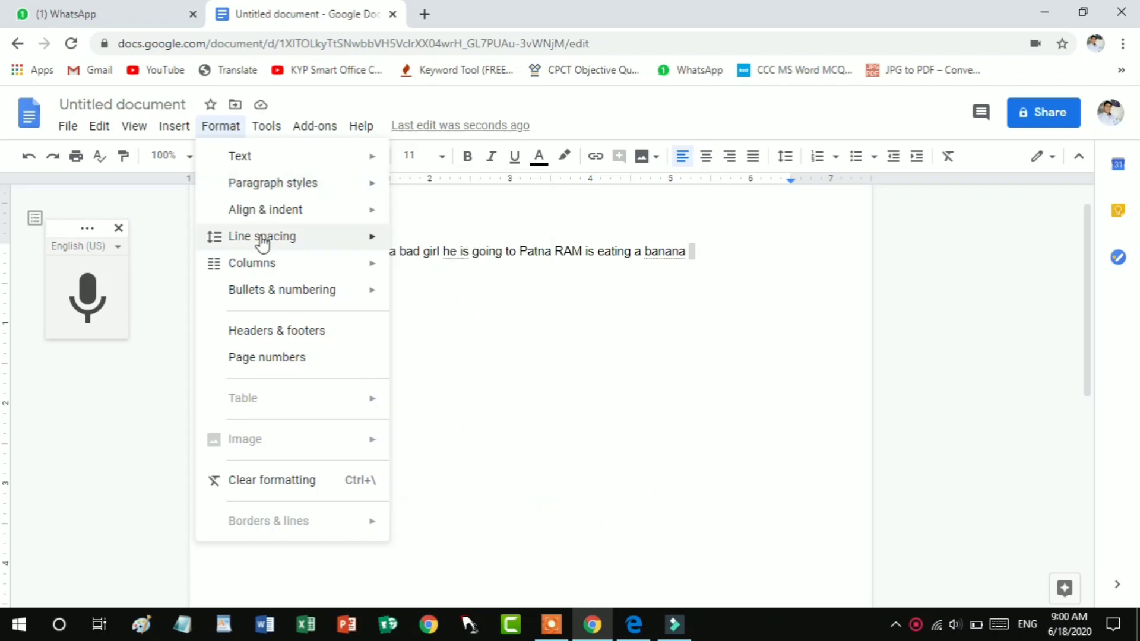
mouse_move(263, 237)
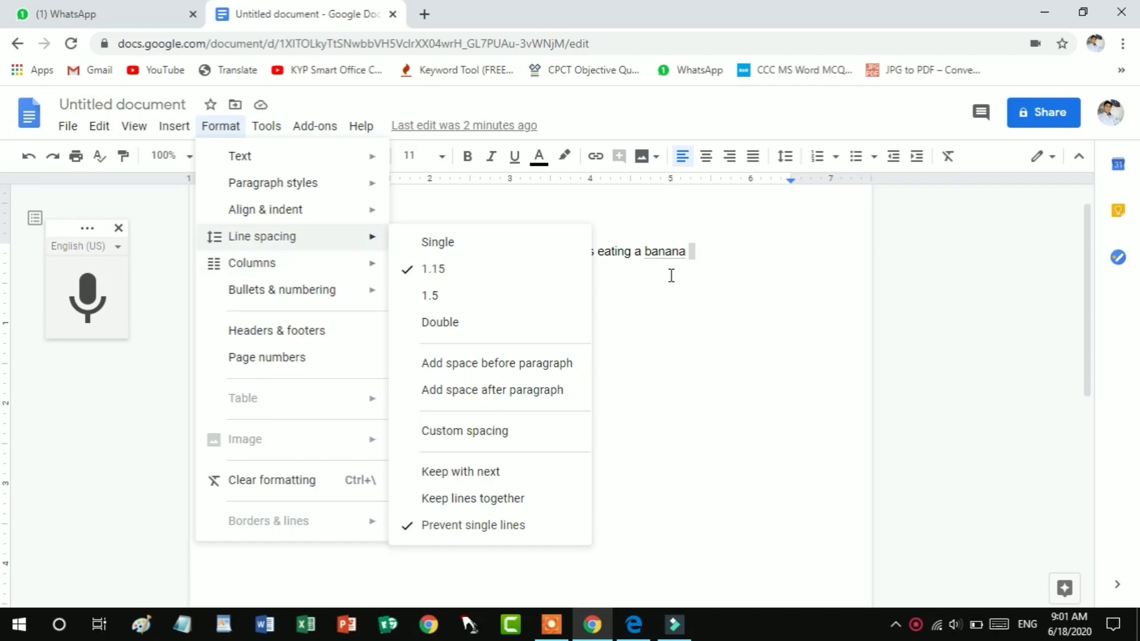
- Add a second line below the sentence with the sample text "';sd;fklgj kdfngklhskld;fgj nhn"
left_click(702, 253)
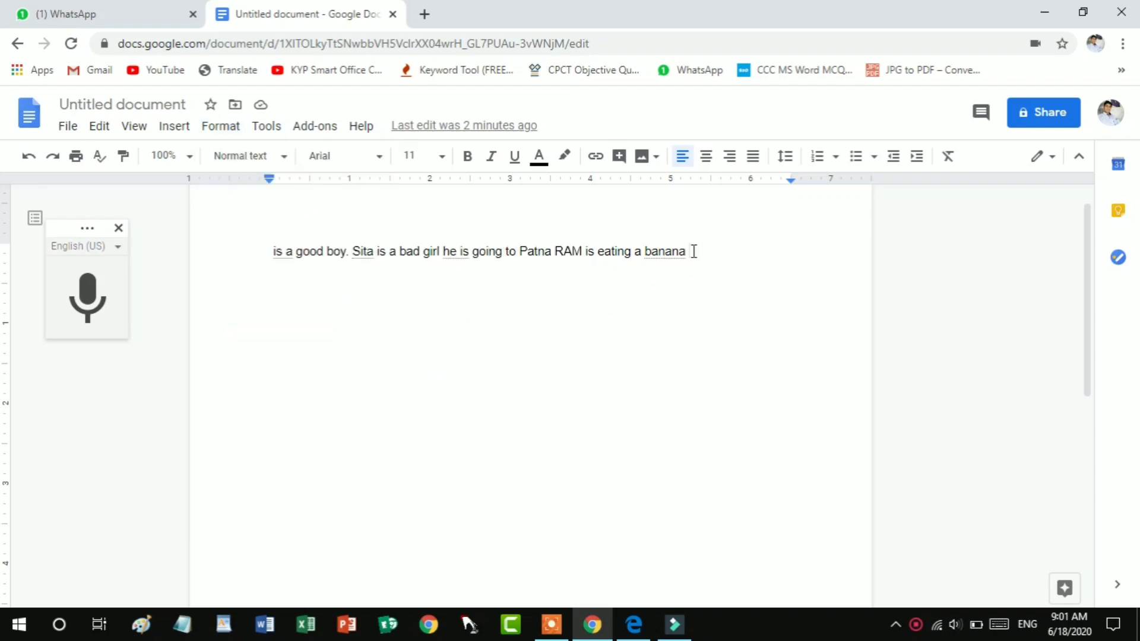
key("Return")
type("';sd;fklgj kdfngklhskld;fgj nhn")
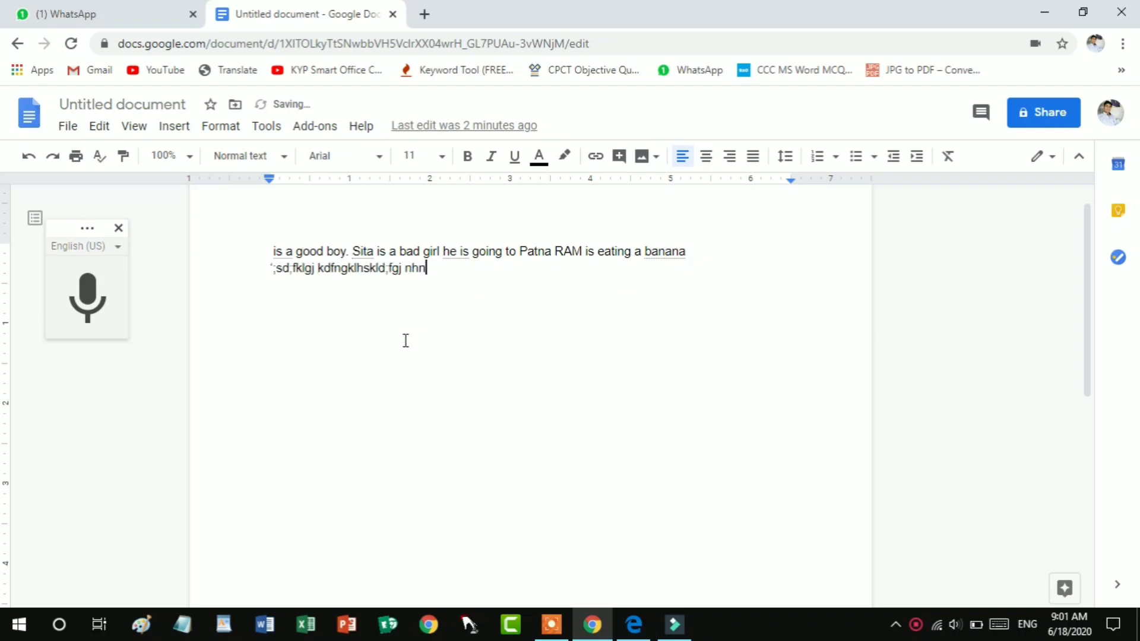
- Place the cursor at the start of the first line and examine the line spacing, columns, and bullets and numbering options
left_click(272, 251)
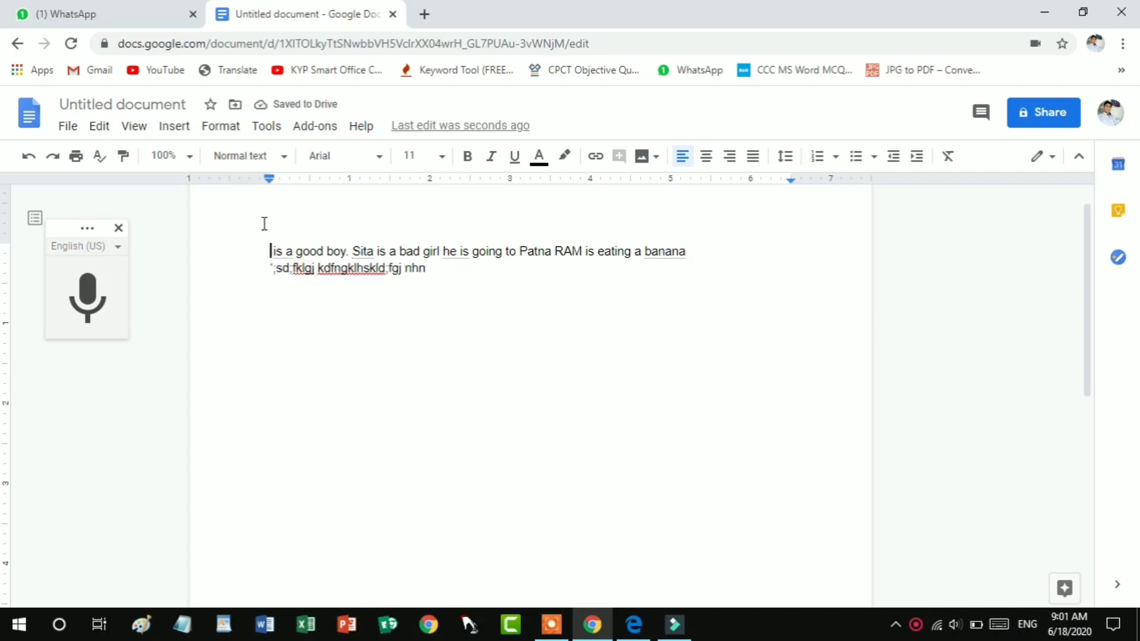
left_click(220, 126)
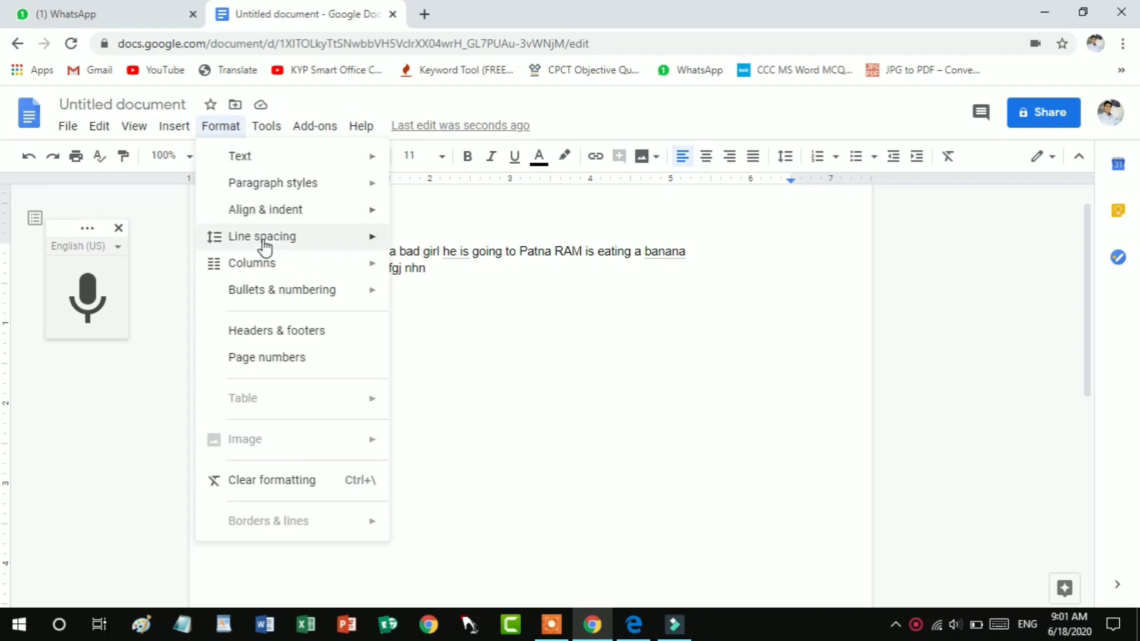
mouse_move(316, 249)
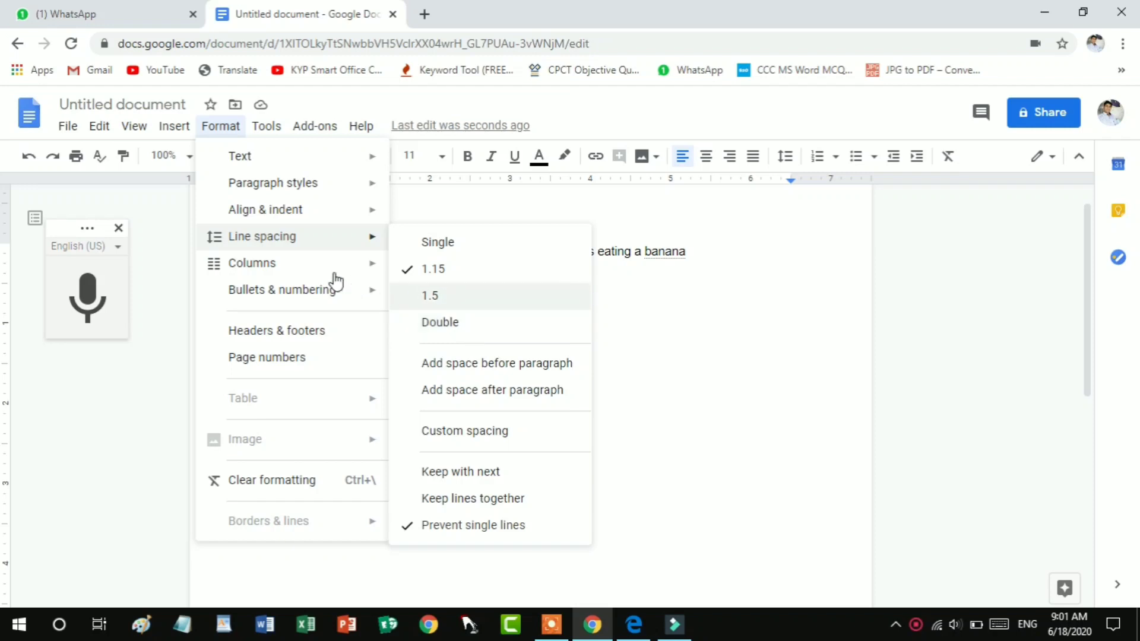
mouse_move(308, 271)
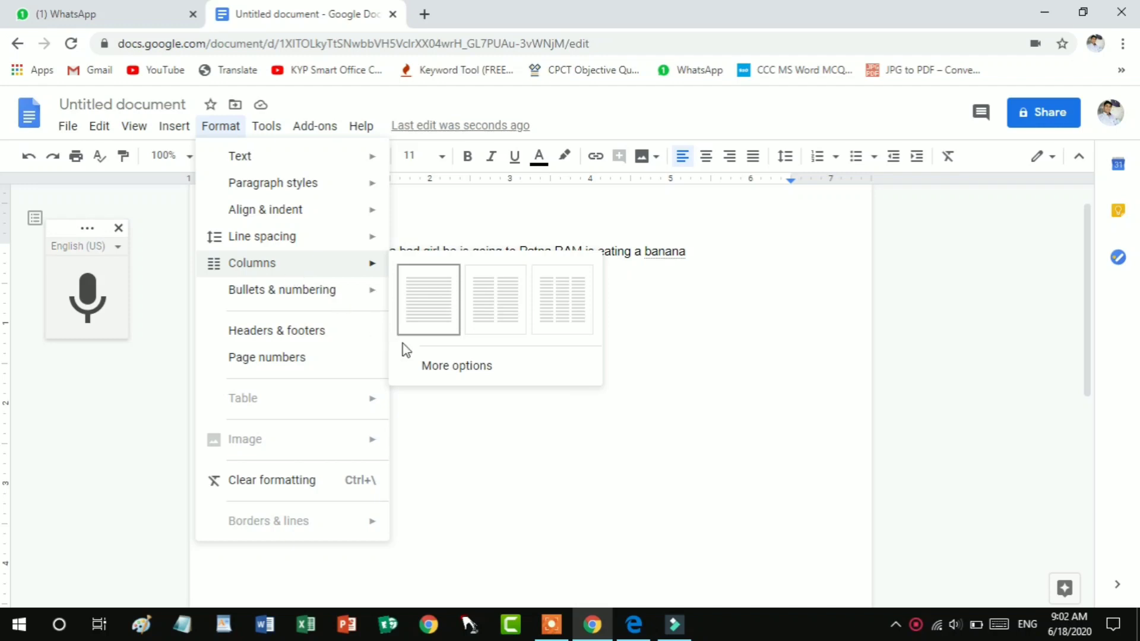
mouse_move(351, 265)
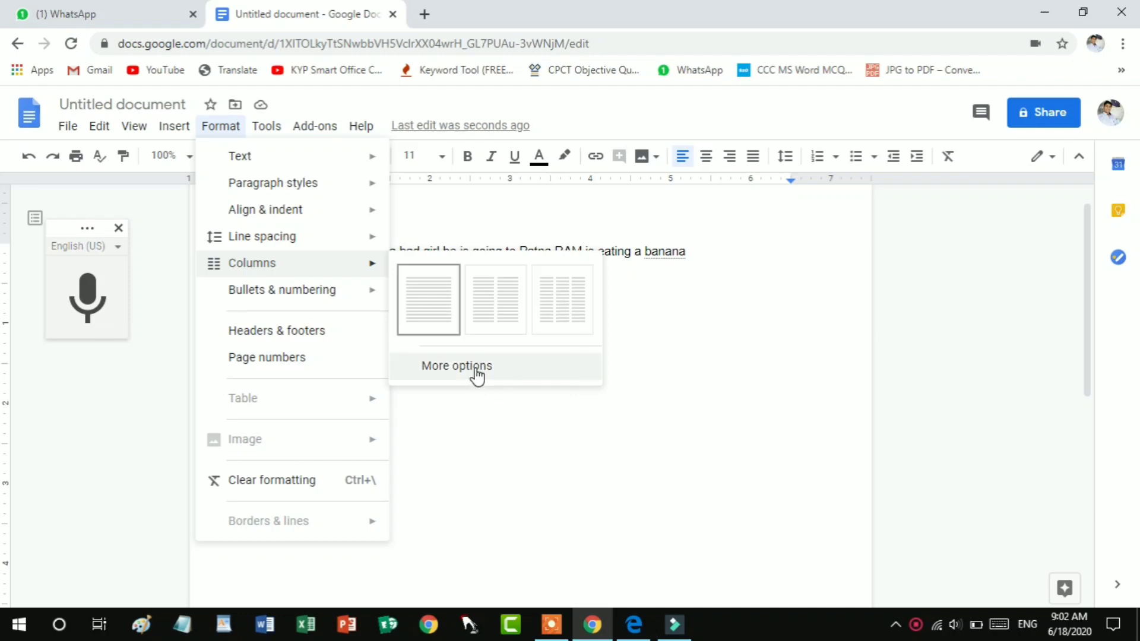
mouse_move(334, 301)
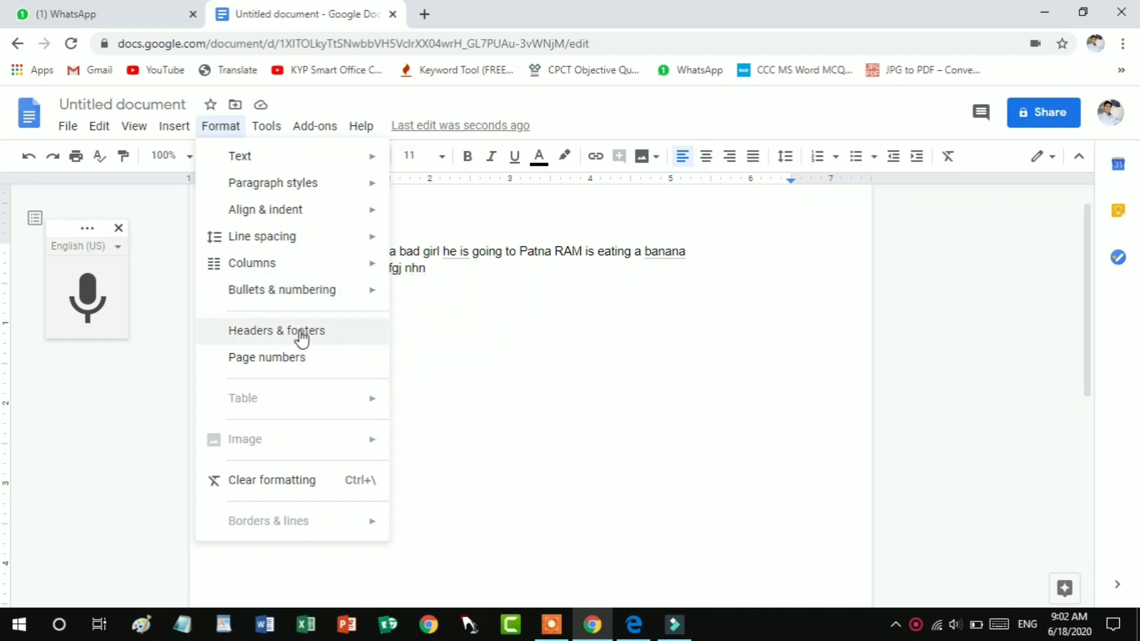
- Compare the header, footer and page number commands among the insert and format options, and look over the help options
mouse_move(173, 128)
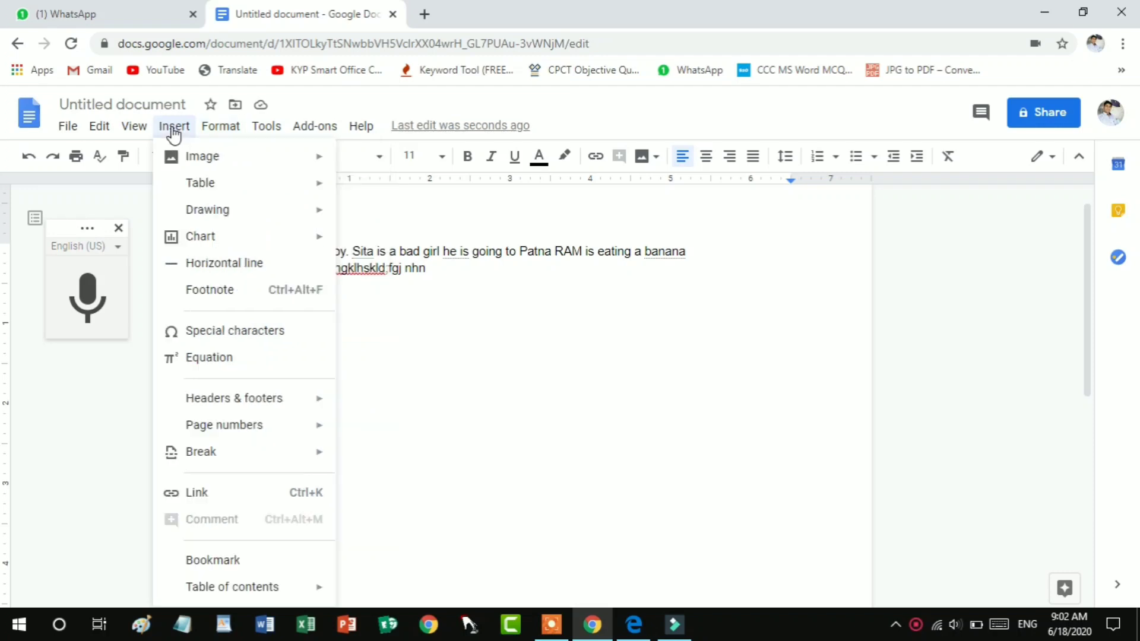
mouse_move(229, 128)
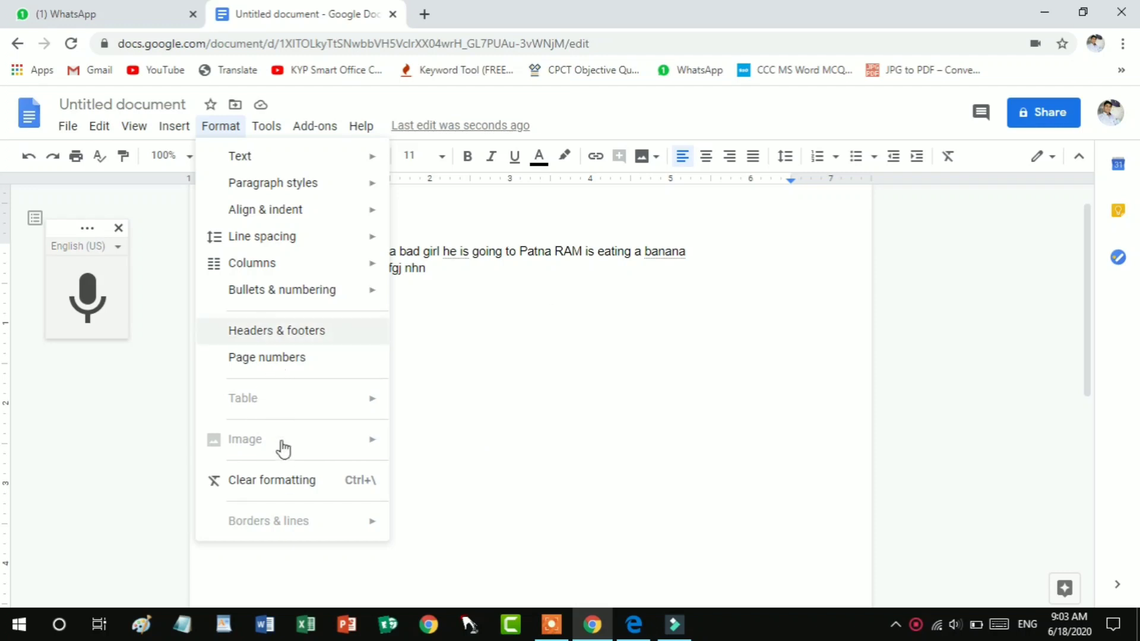
key("alt+h")
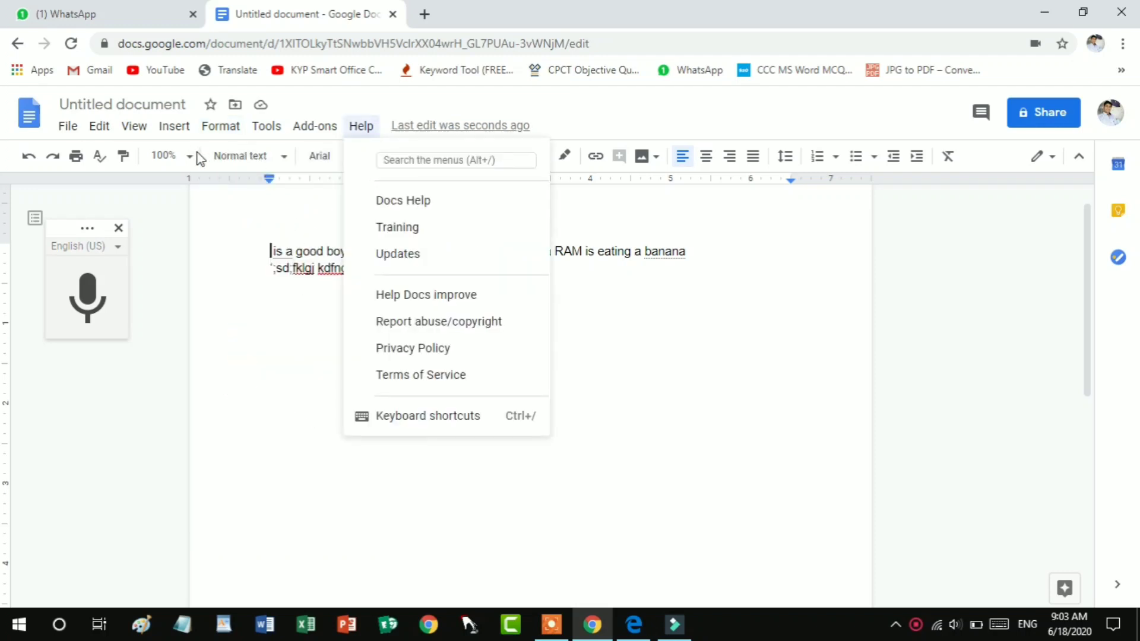
key("alt+o")
key("alt+i")
left_click(222, 128)
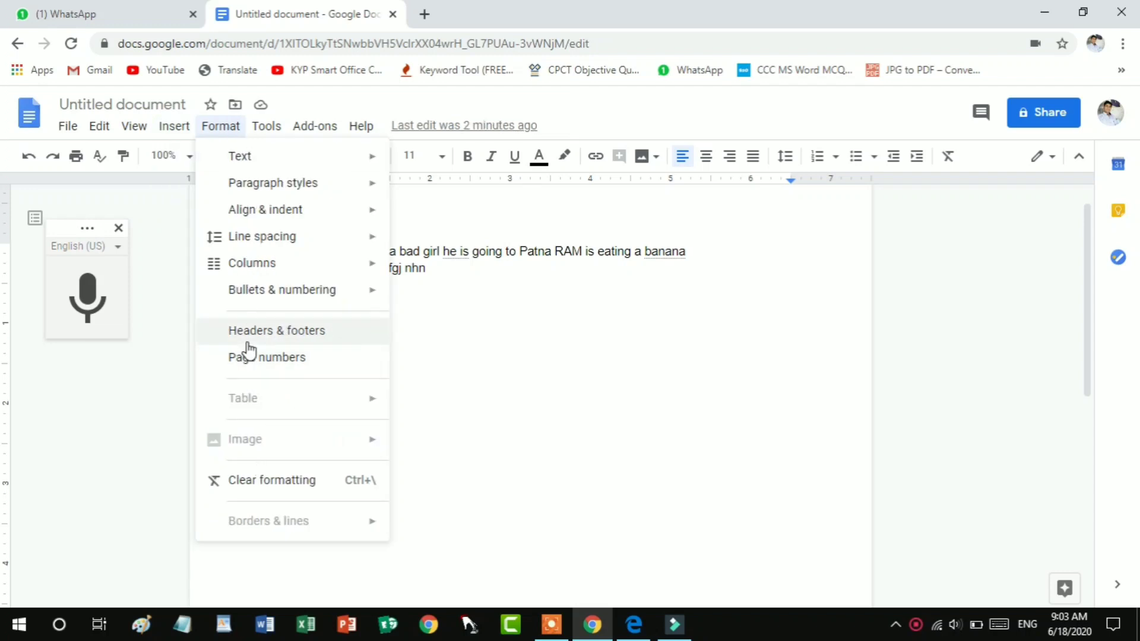
- Examine the proofing, translation, voice typing and accessibility tools, and view the general preferences without changing them
mouse_move(272, 133)
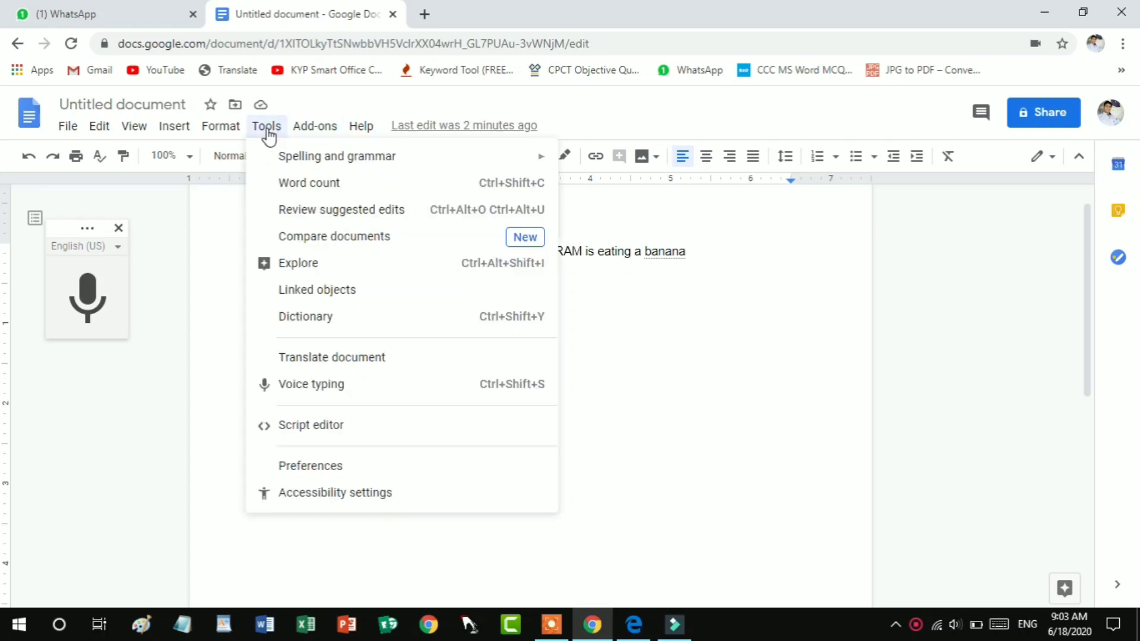
mouse_move(308, 167)
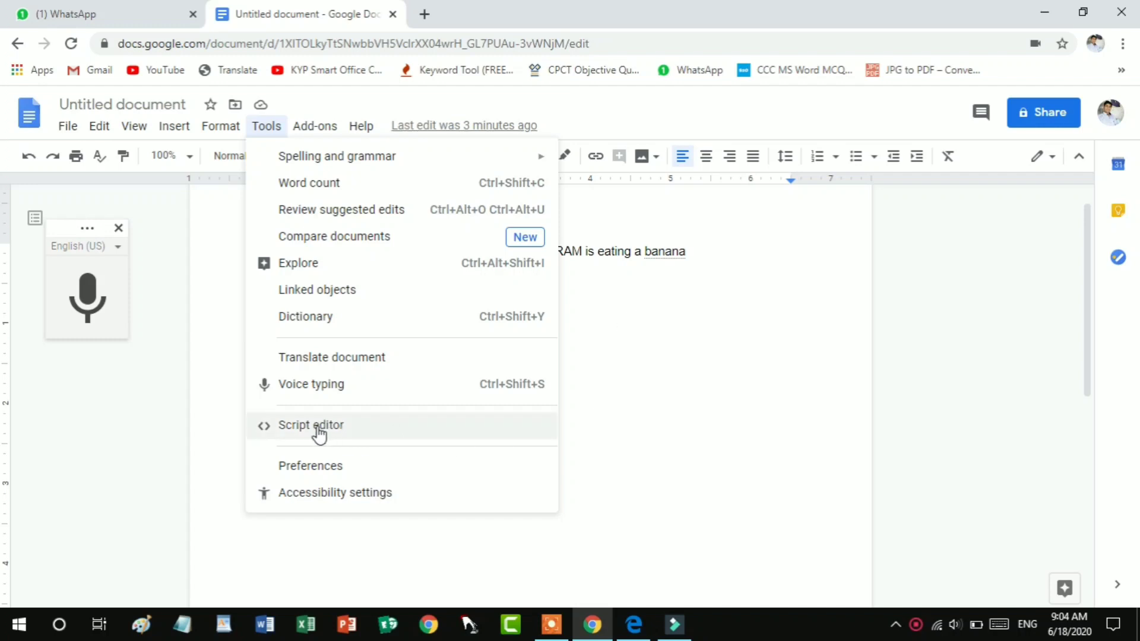
left_click(326, 469)
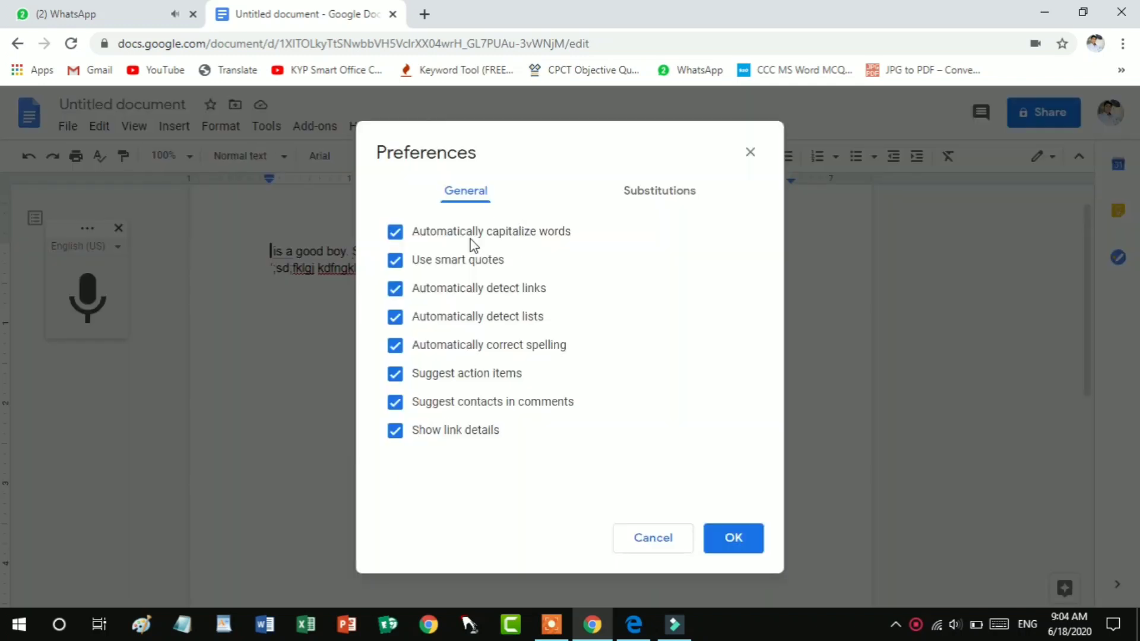
left_click(654, 541)
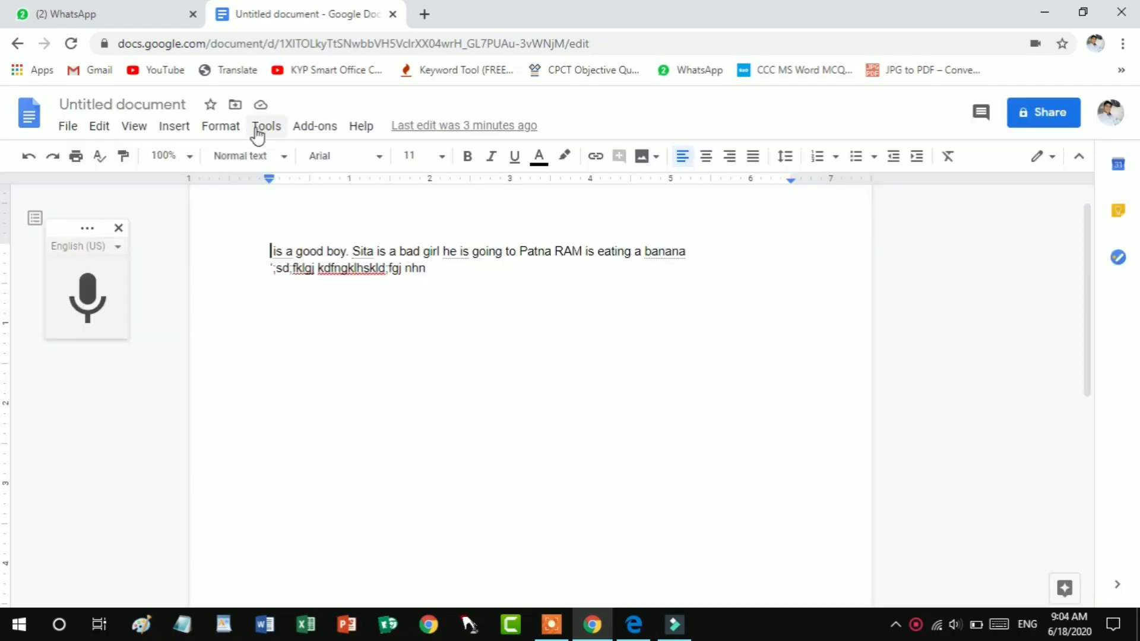
left_click(256, 132)
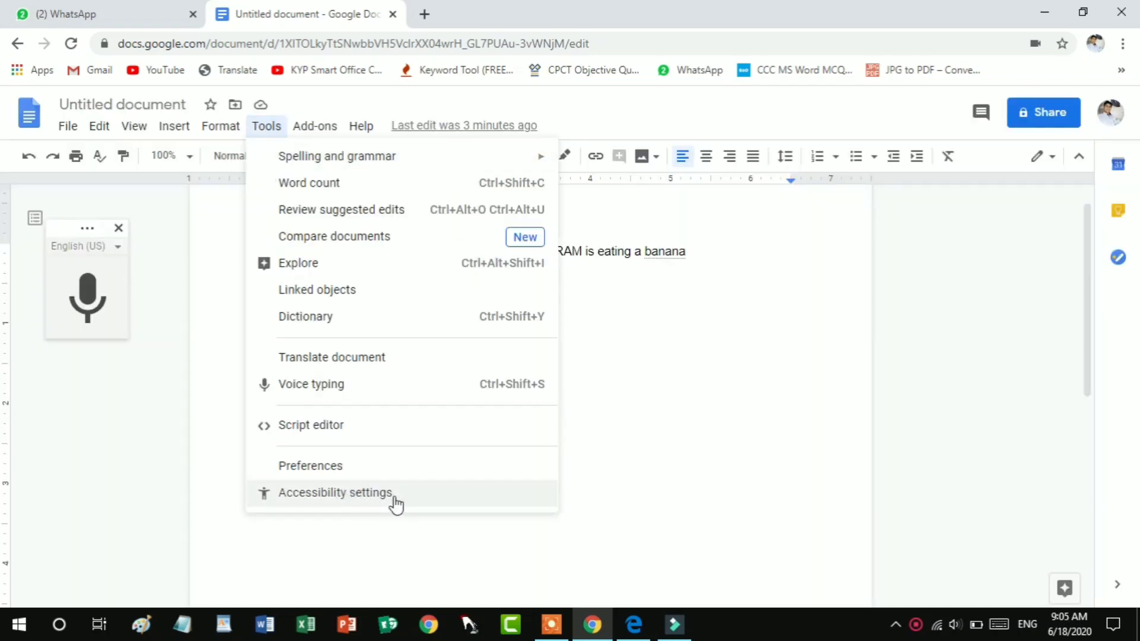